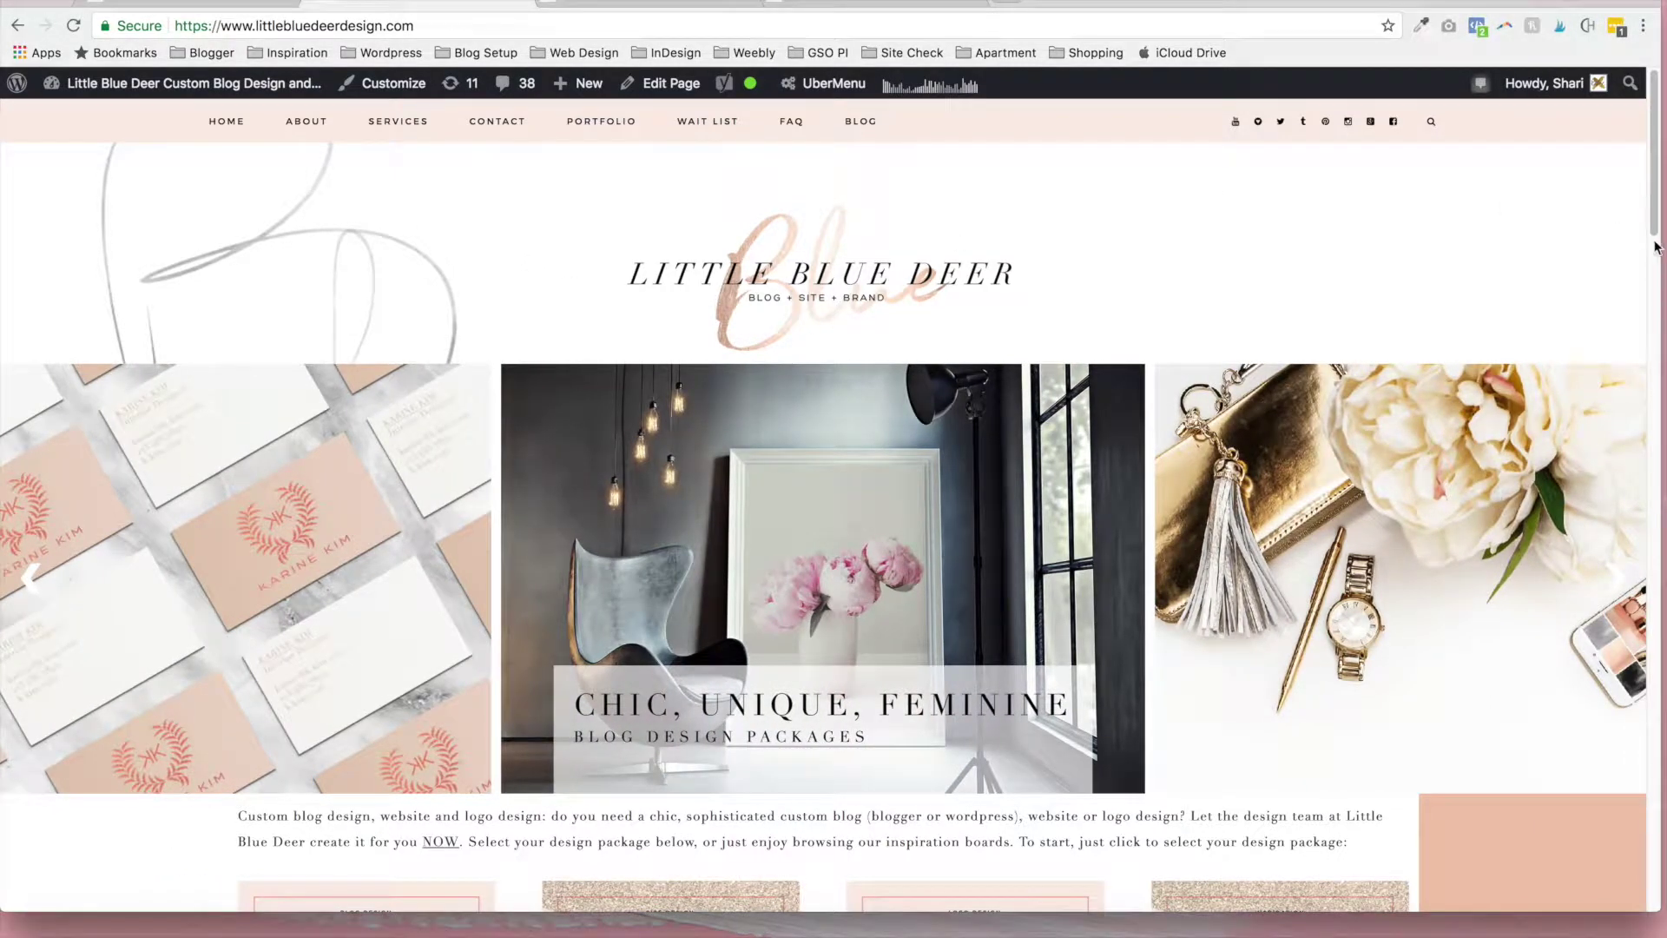
- Scroll down the Little Blue Deer homepage before heading into the admin dashboard
drag(1656, 248, 1659, 209)
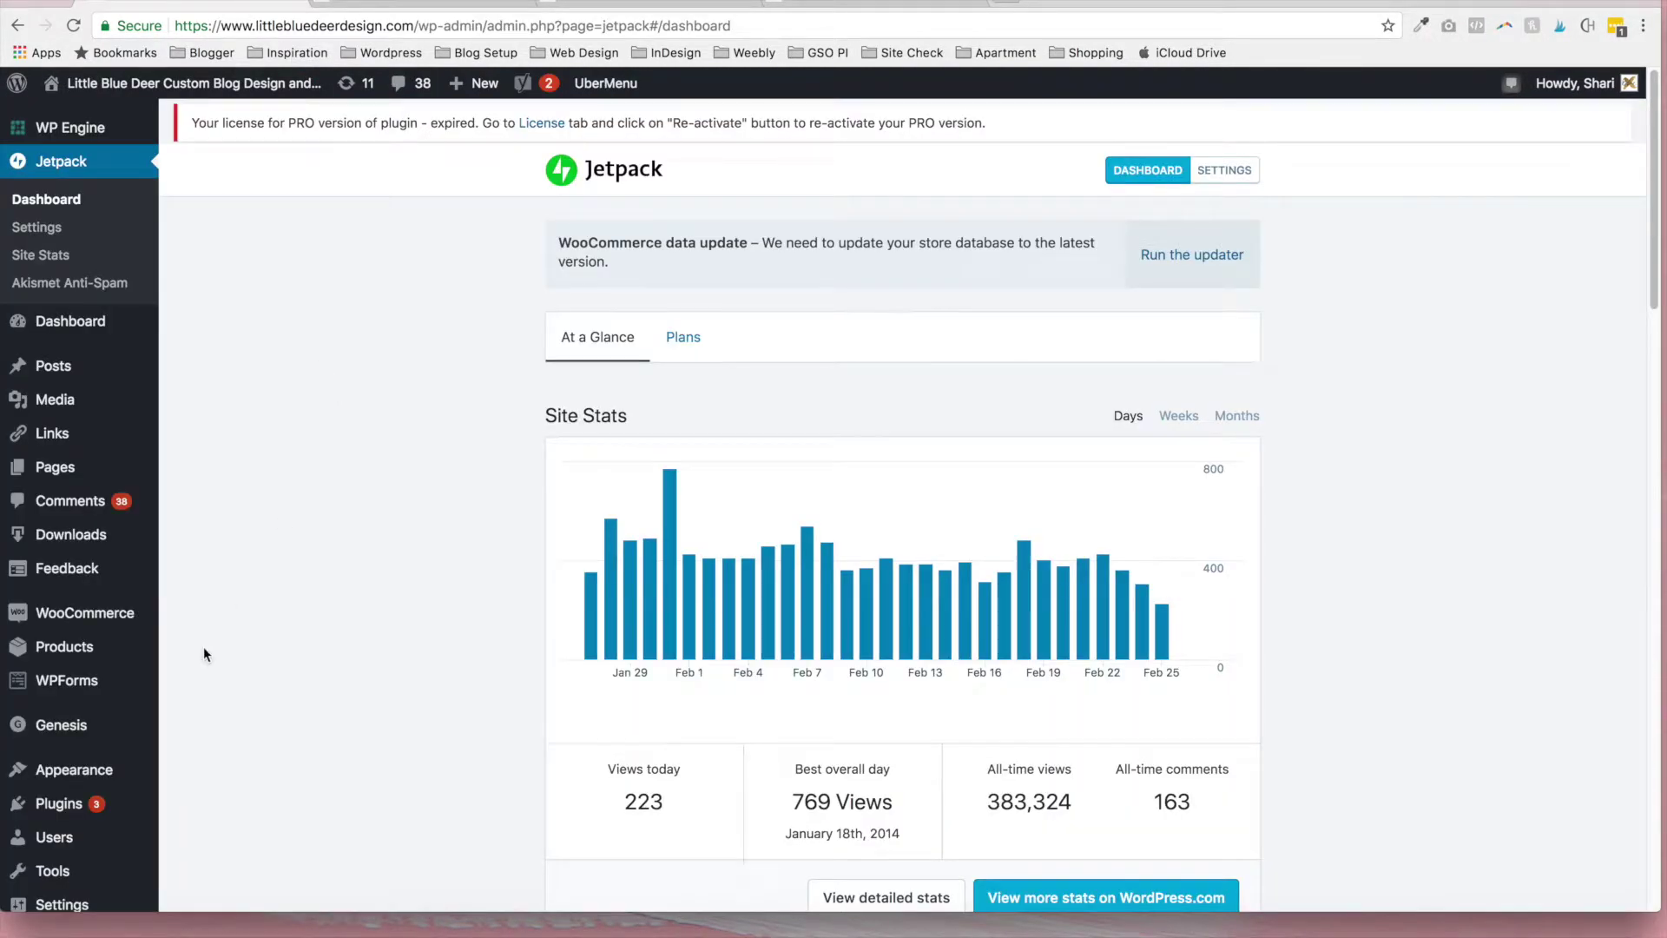
- Search Plugins > Add New for 'use any font', showing the plugin already active
mouse_move(123, 816)
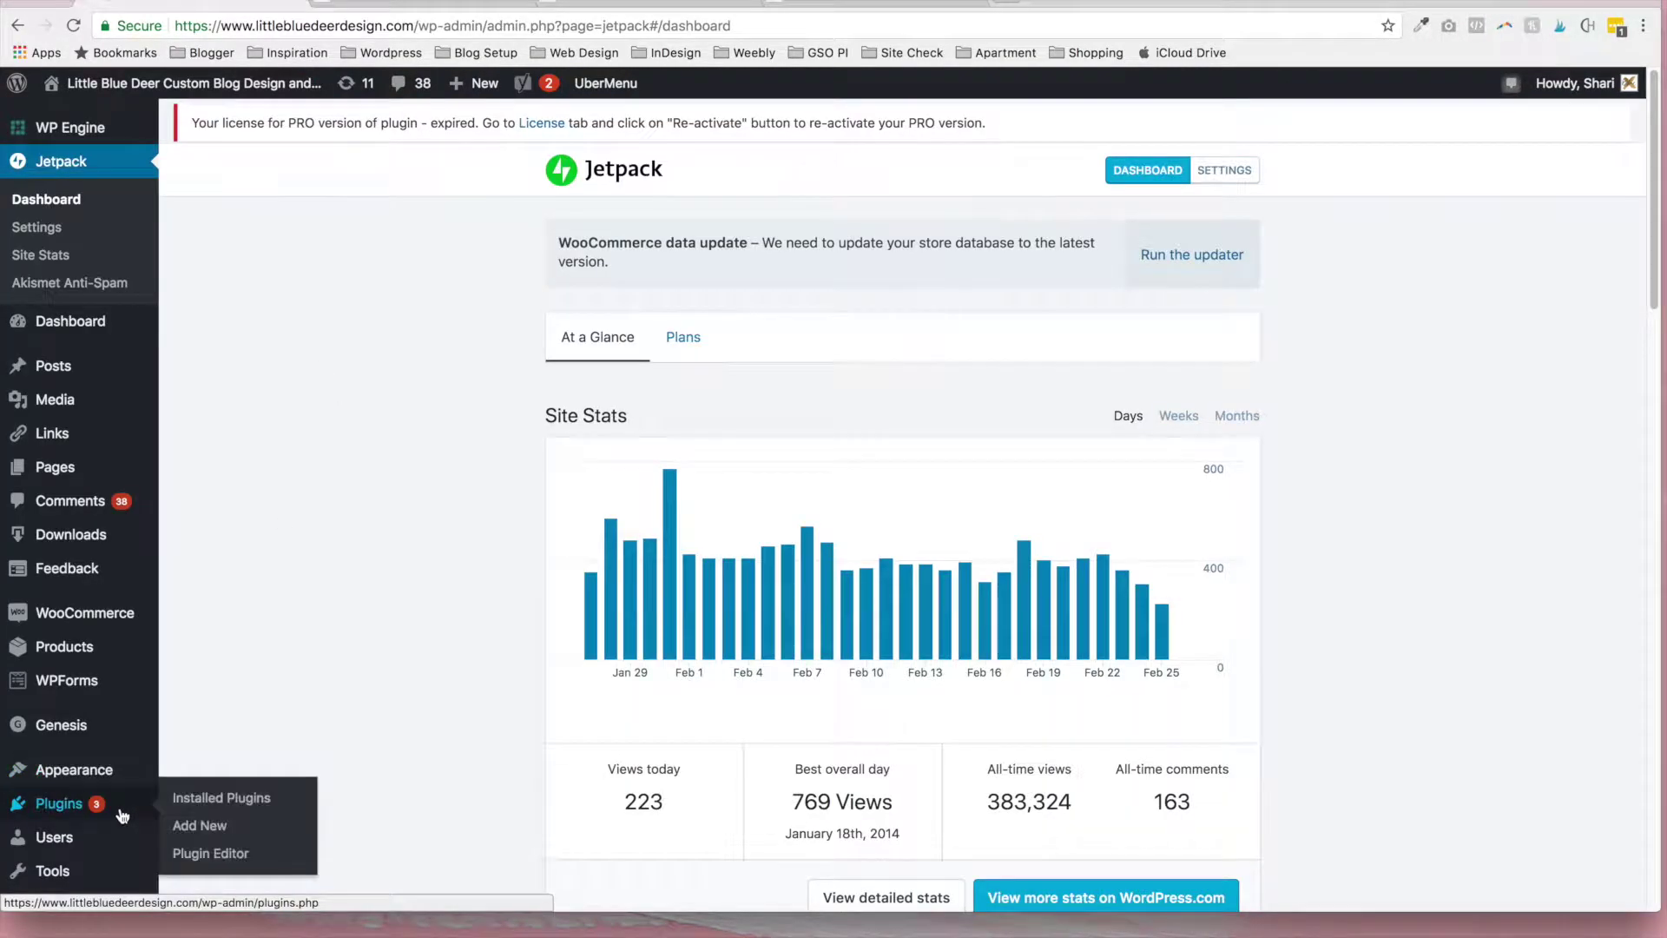
click(183, 826)
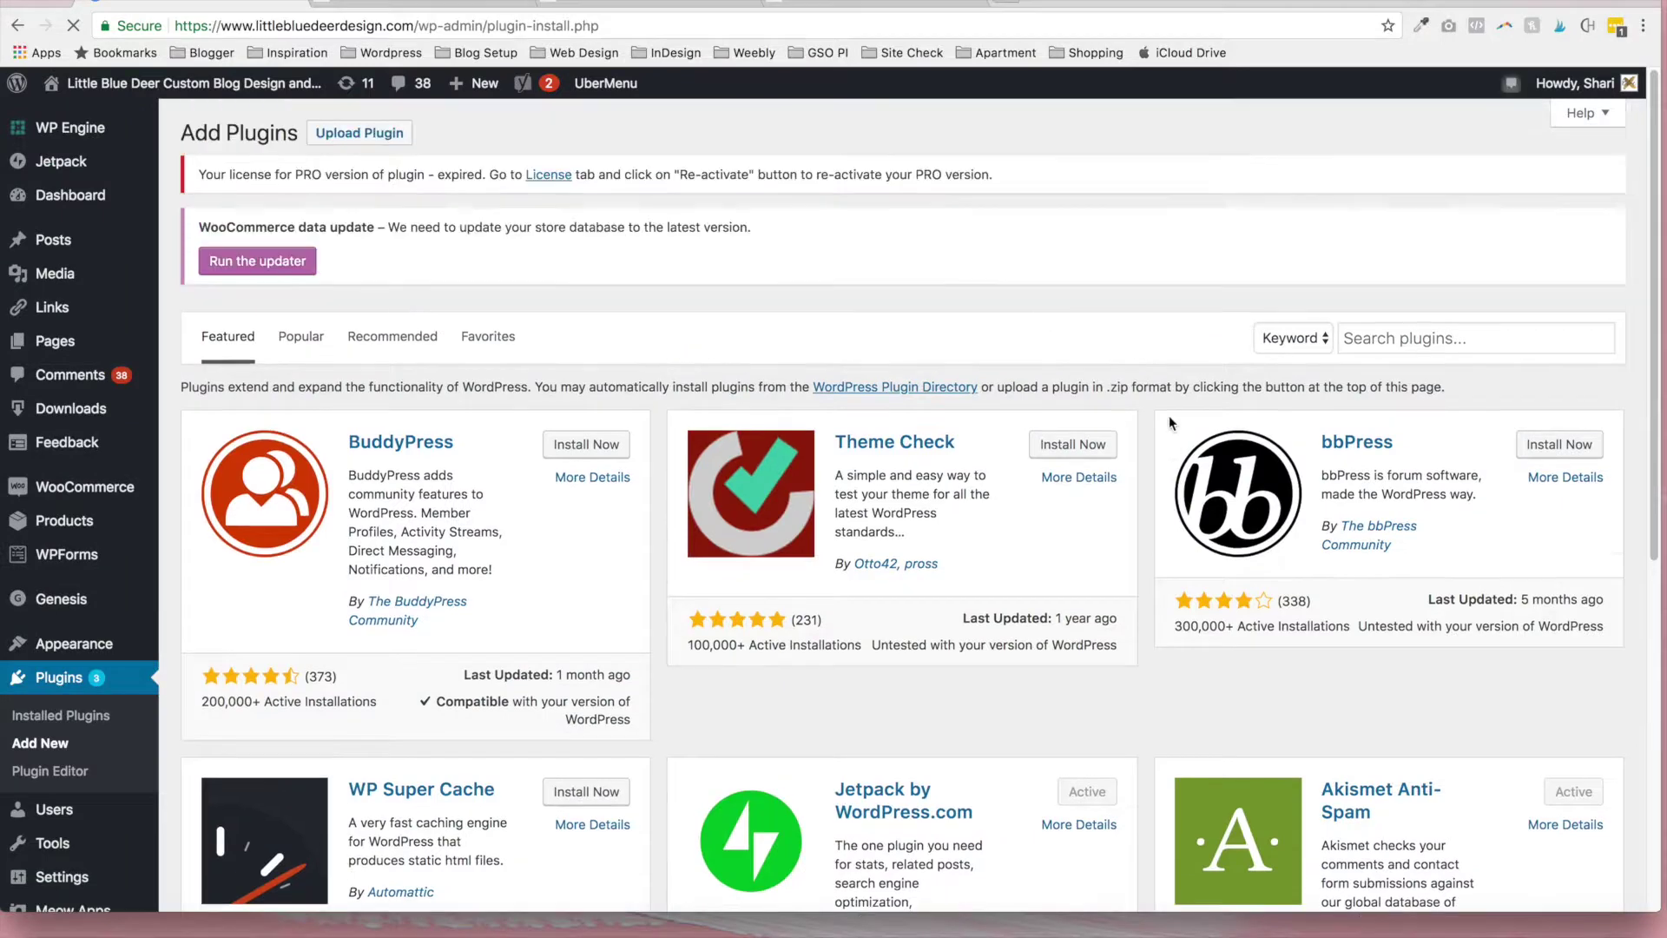
click(1433, 338)
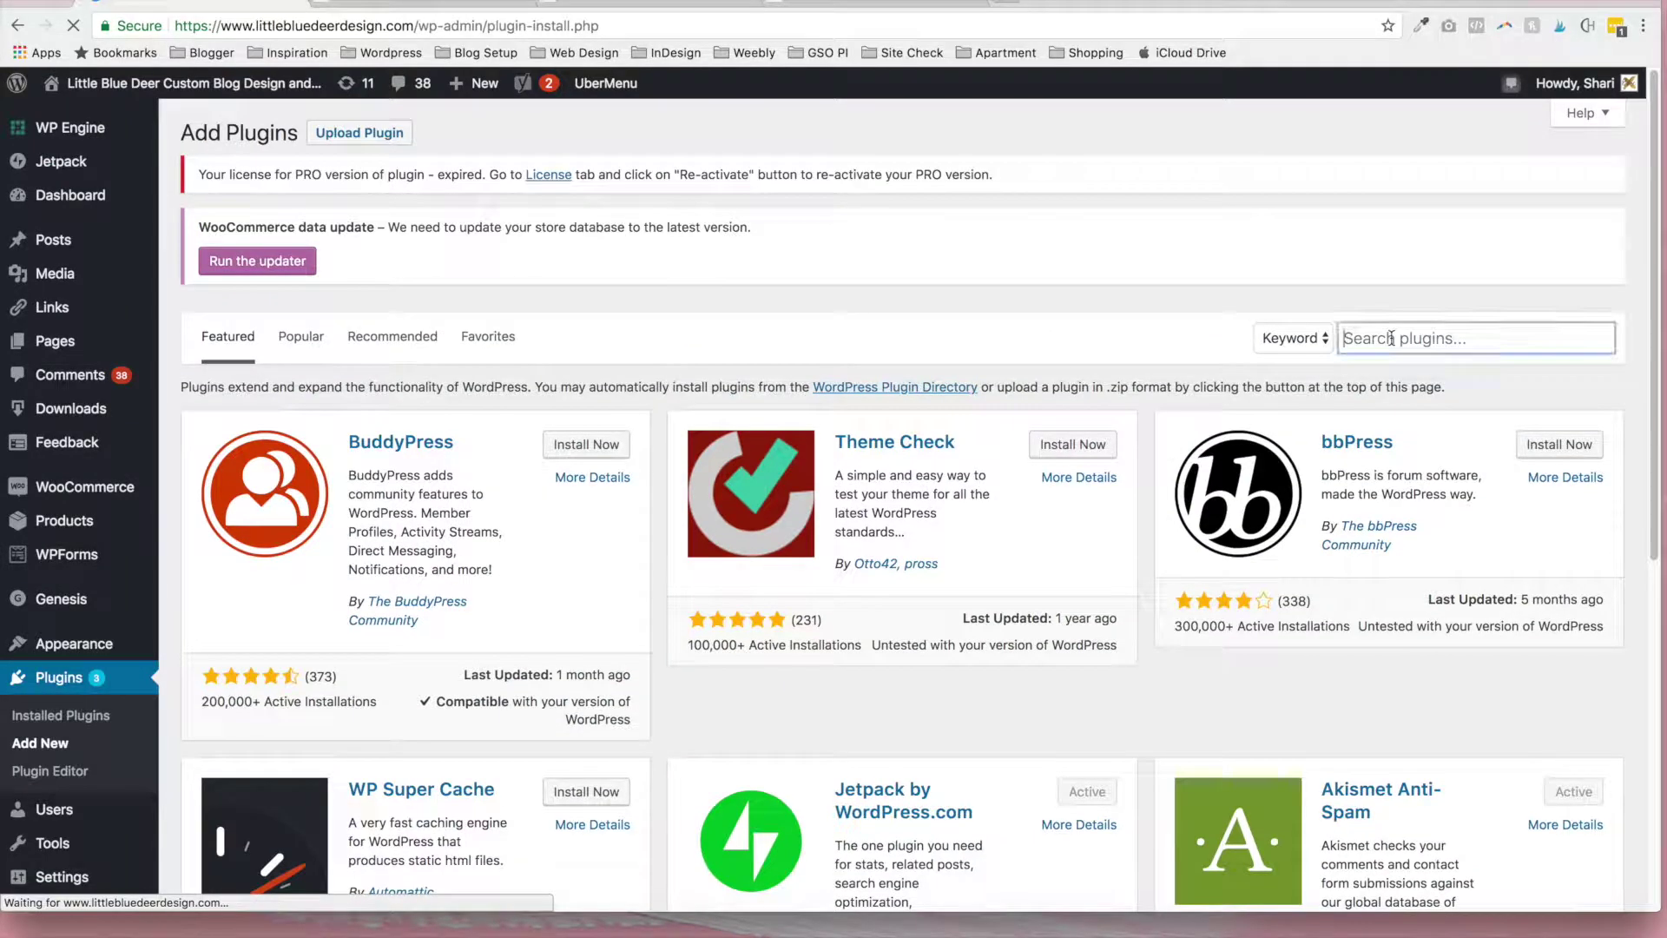
text(use any font)
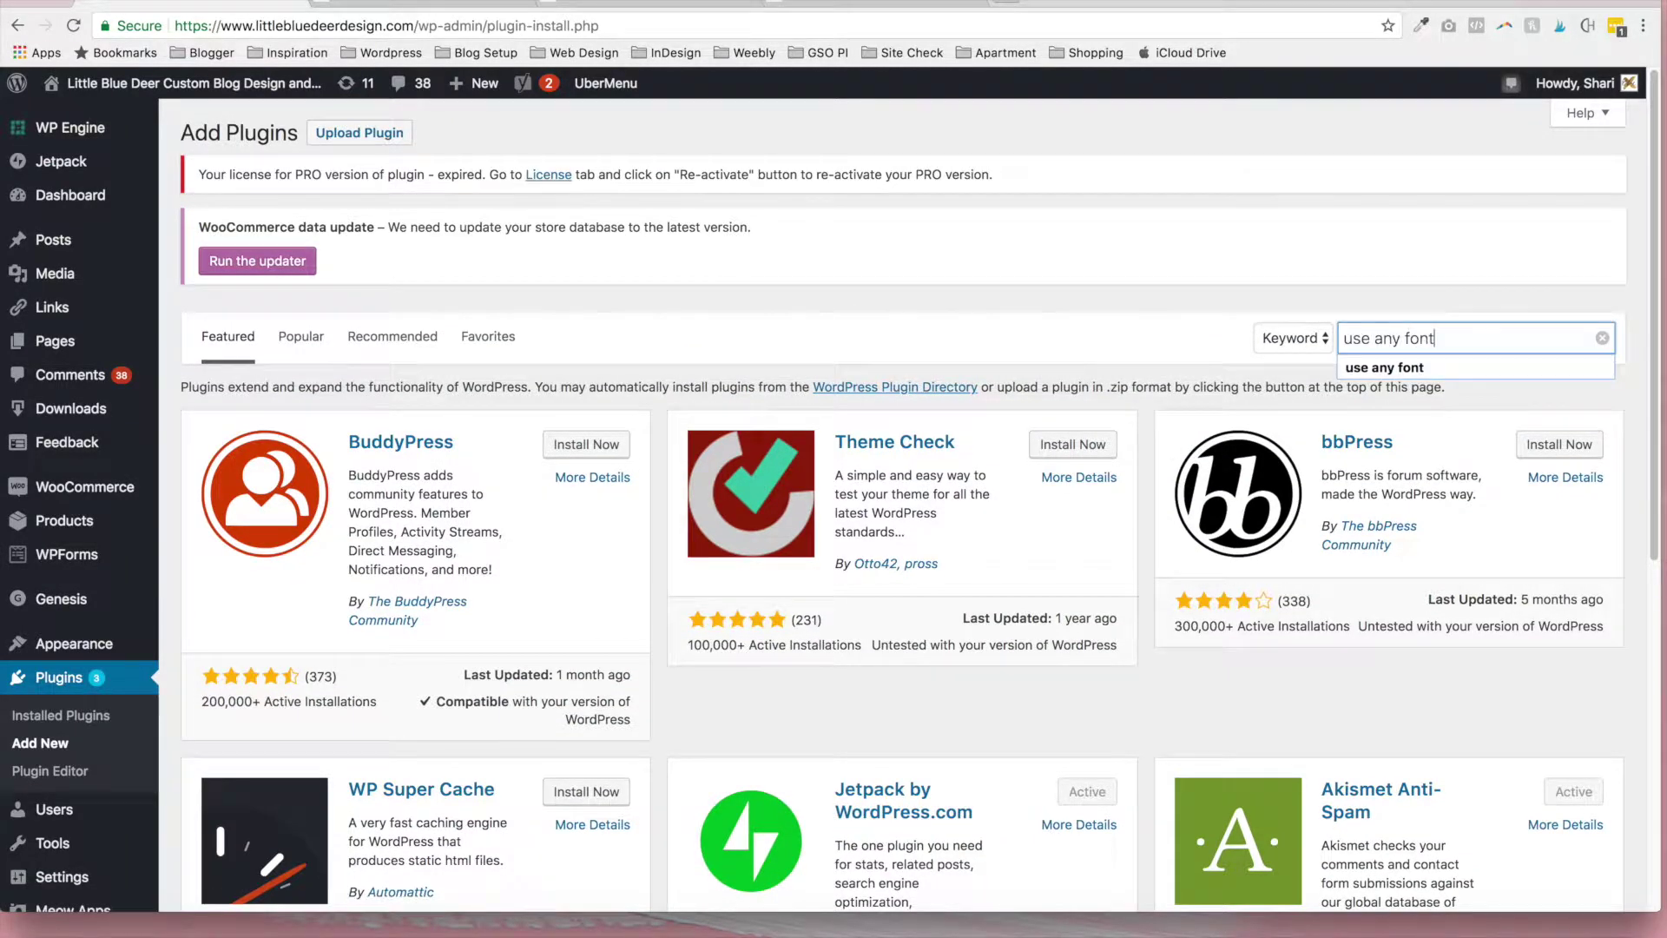
key(Return)
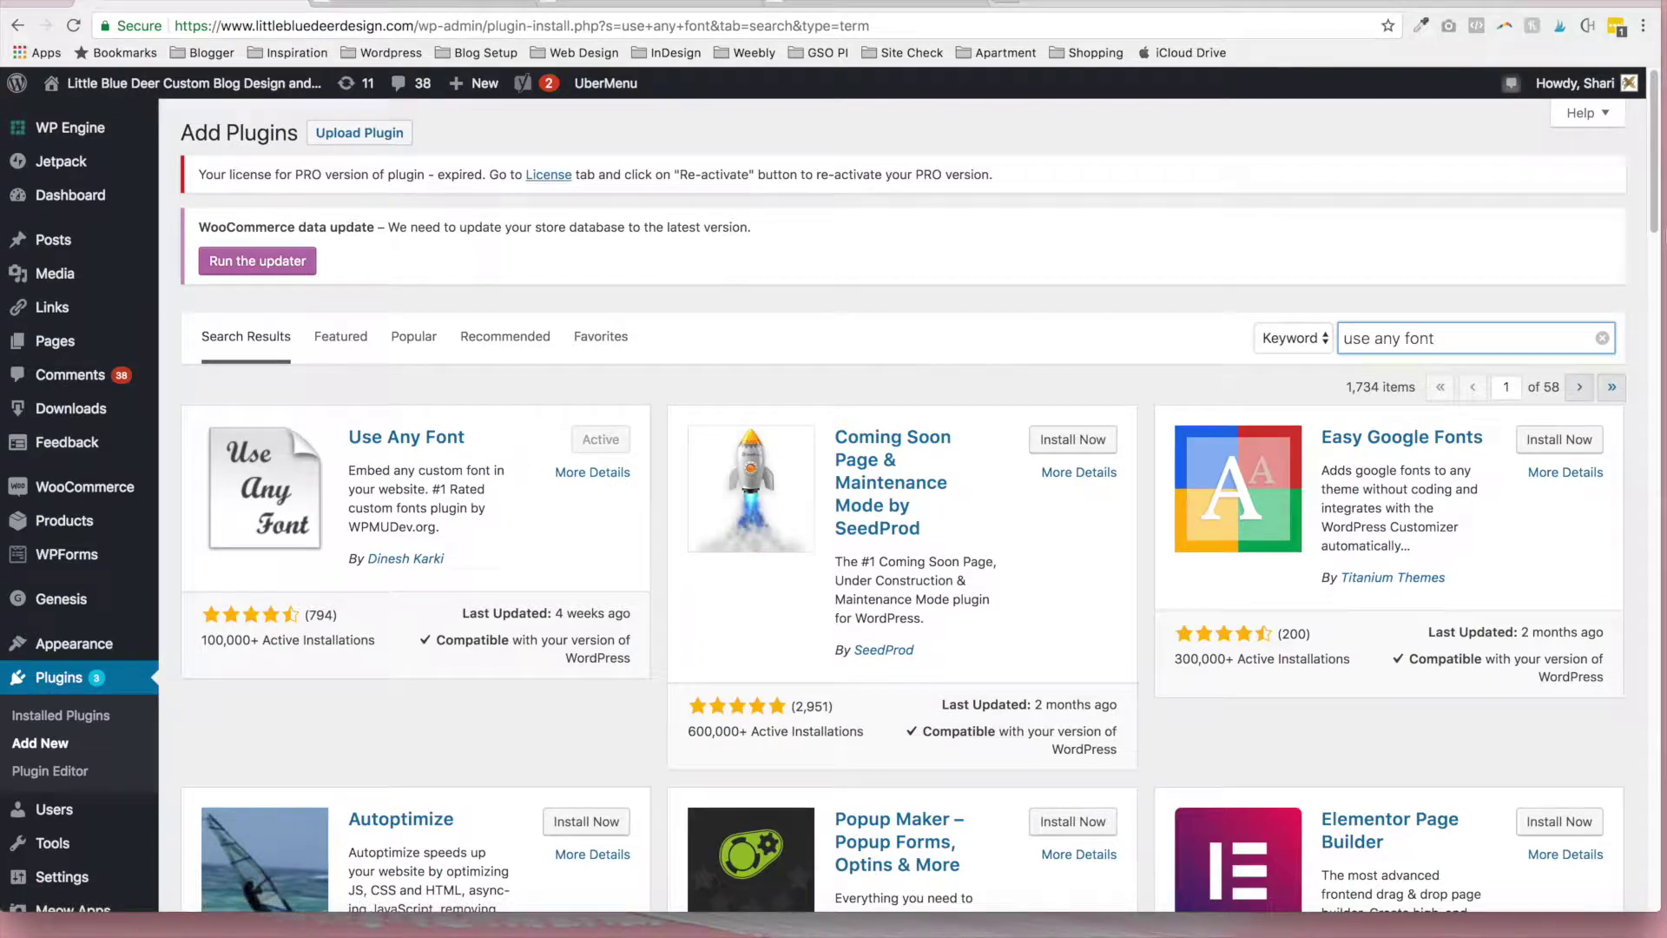
- Open the Use Any Font settings and request deletion of the uploaded malina font
scroll(1654, 220, down, 5)
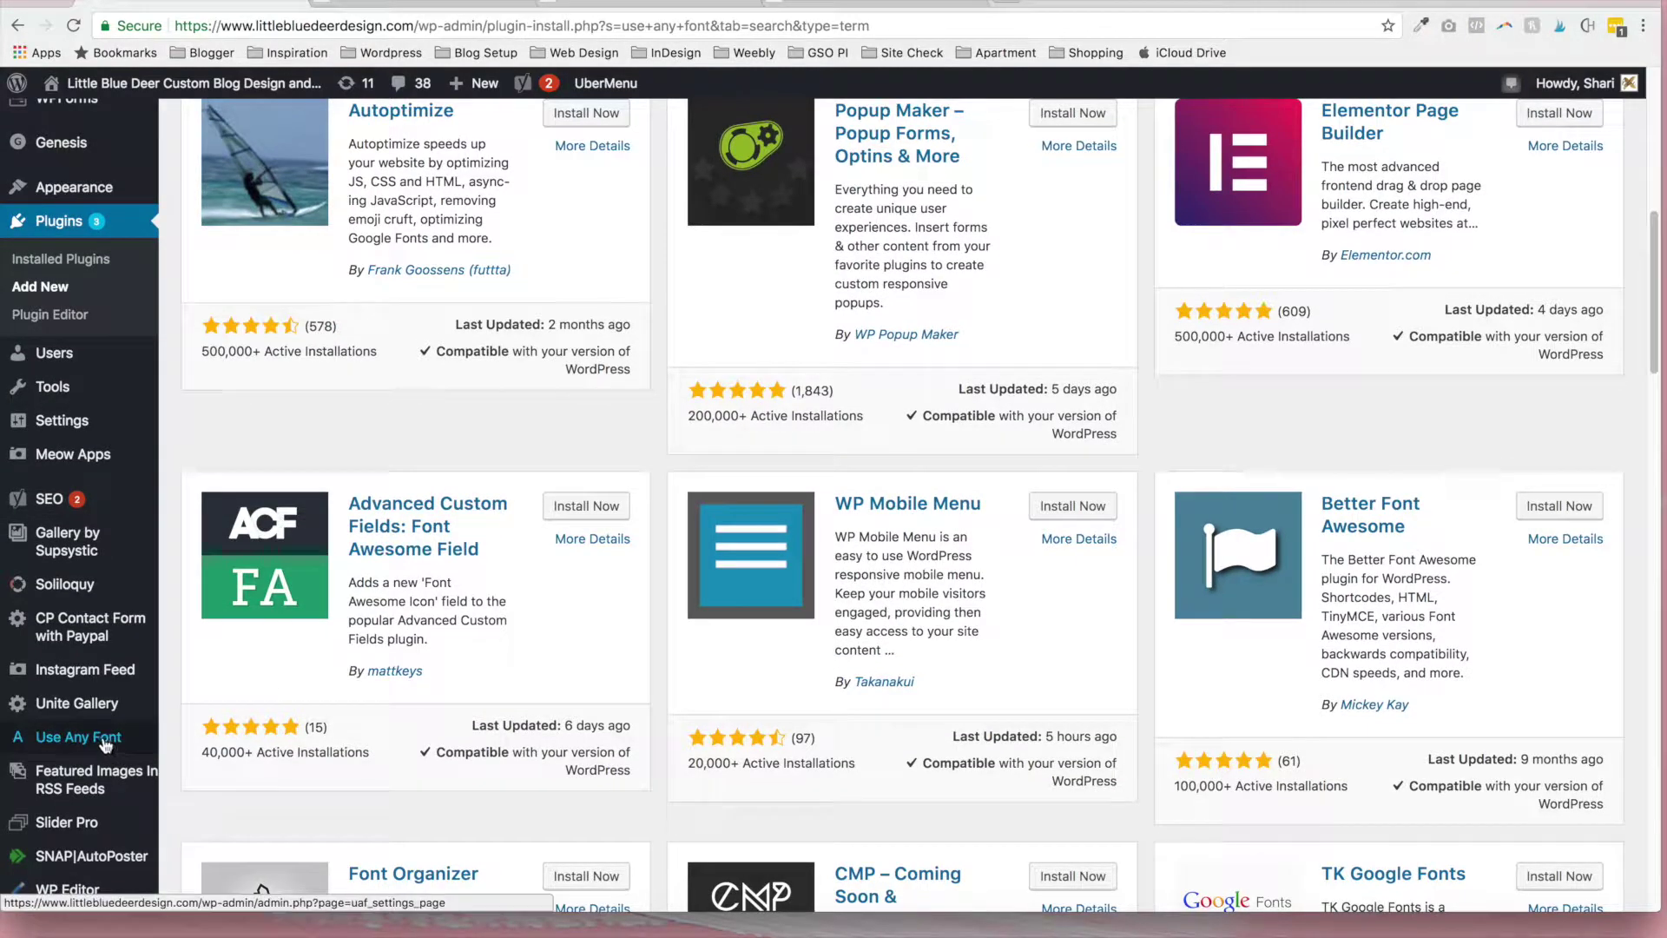
click(76, 744)
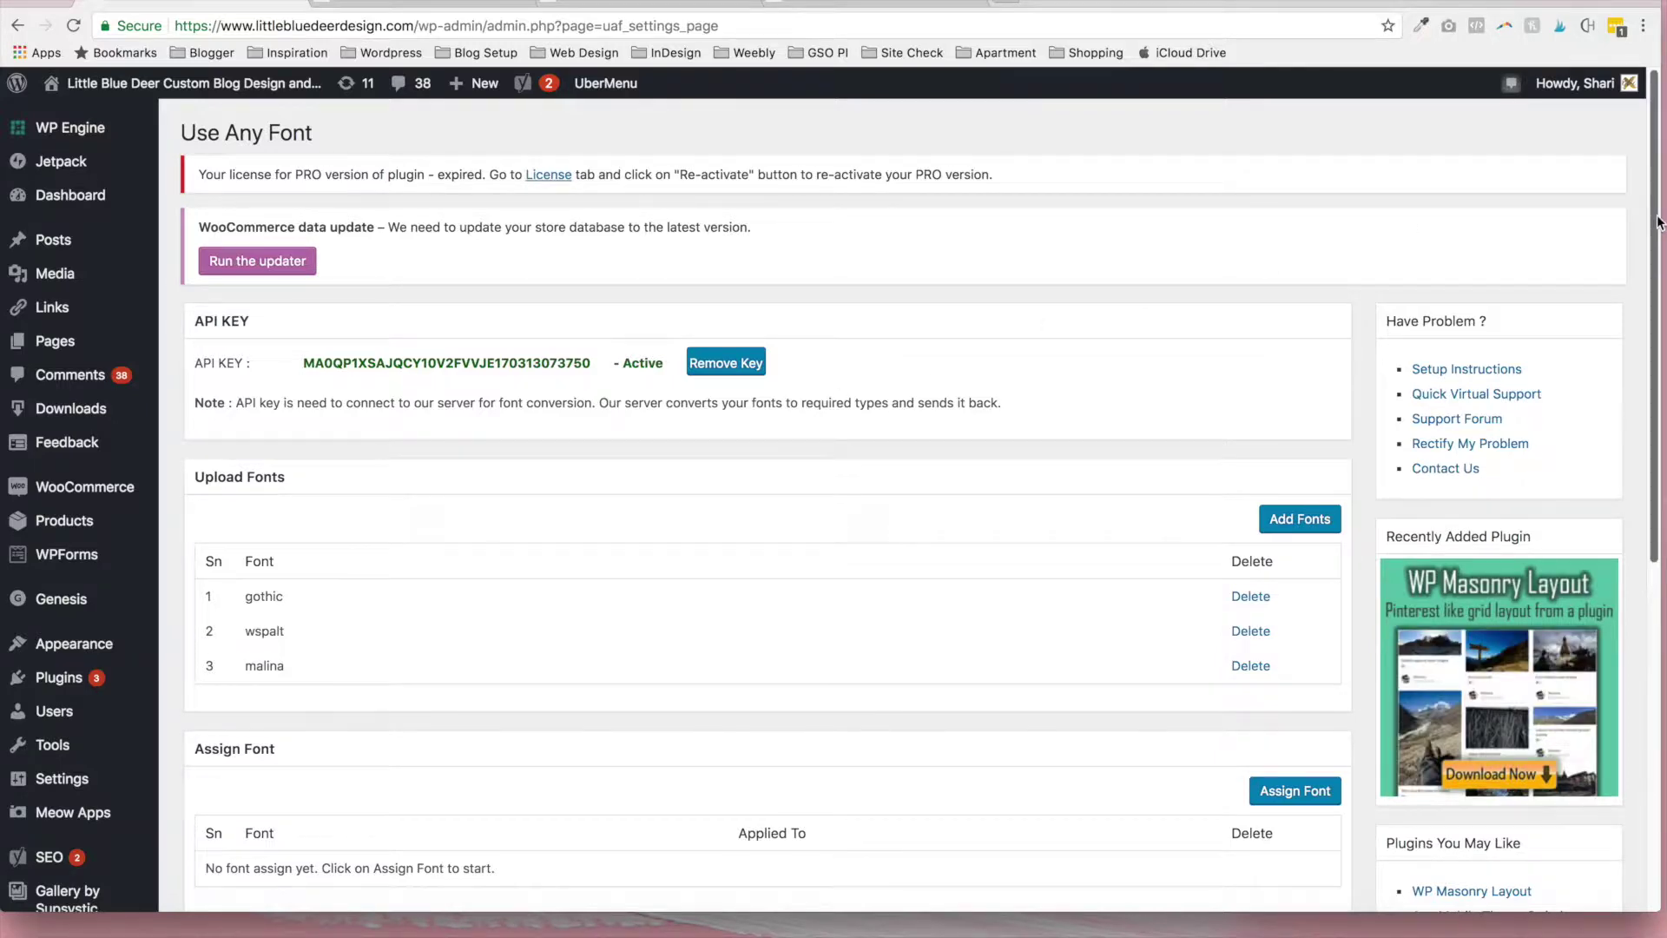
drag(1658, 224, 1655, 388)
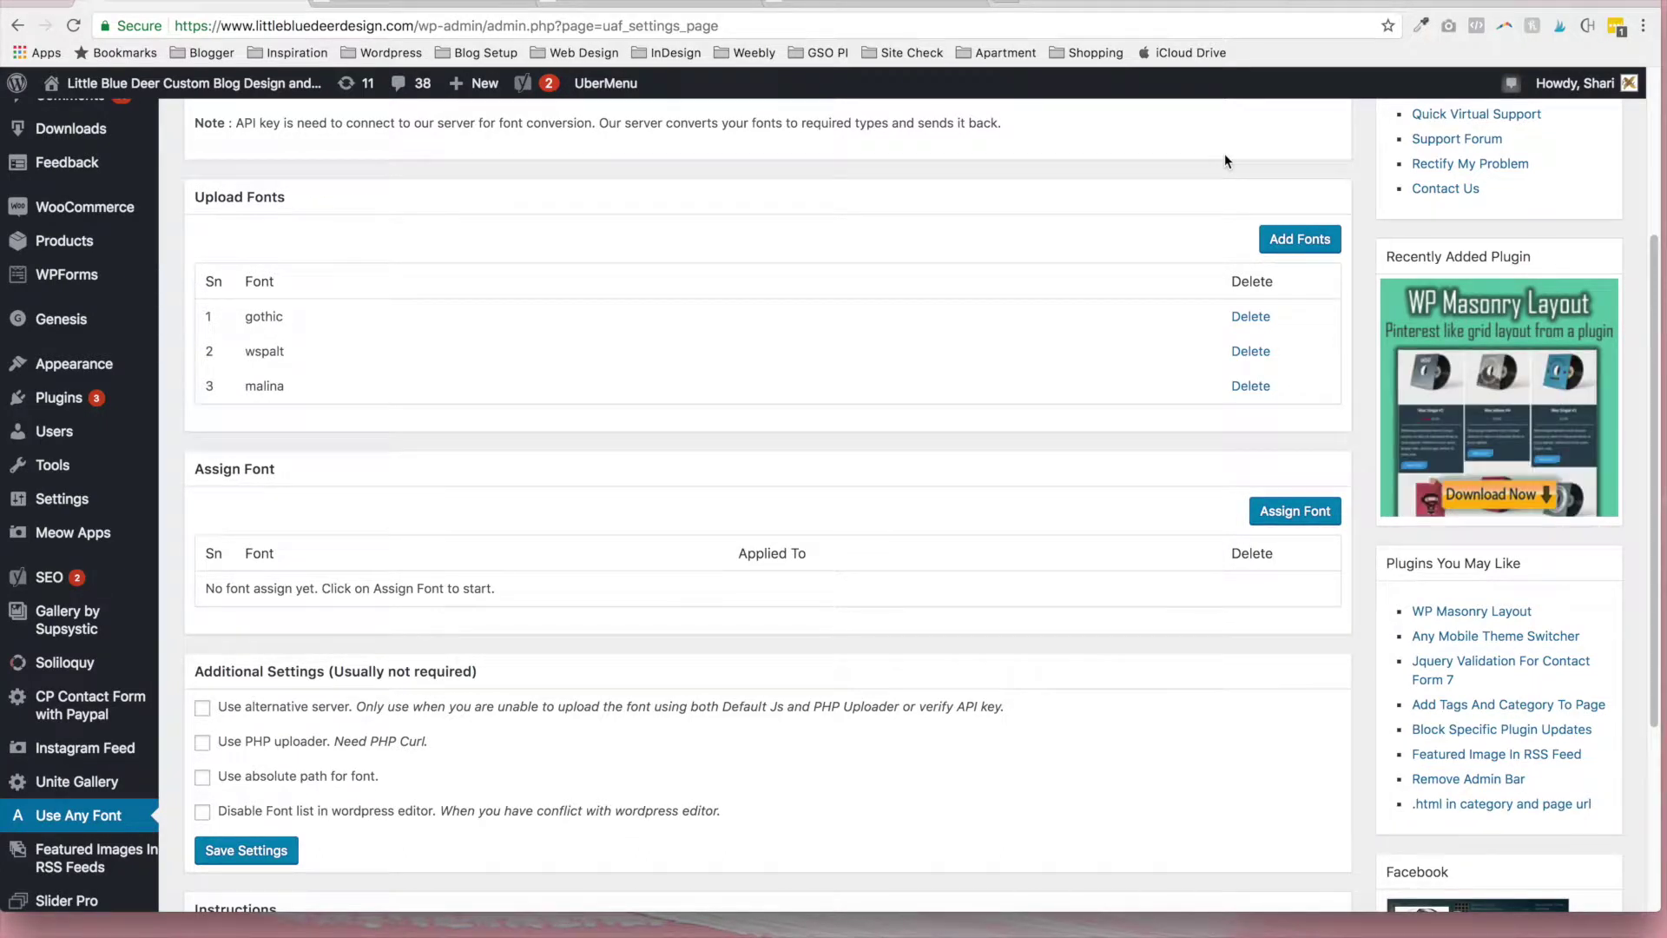
click(1258, 389)
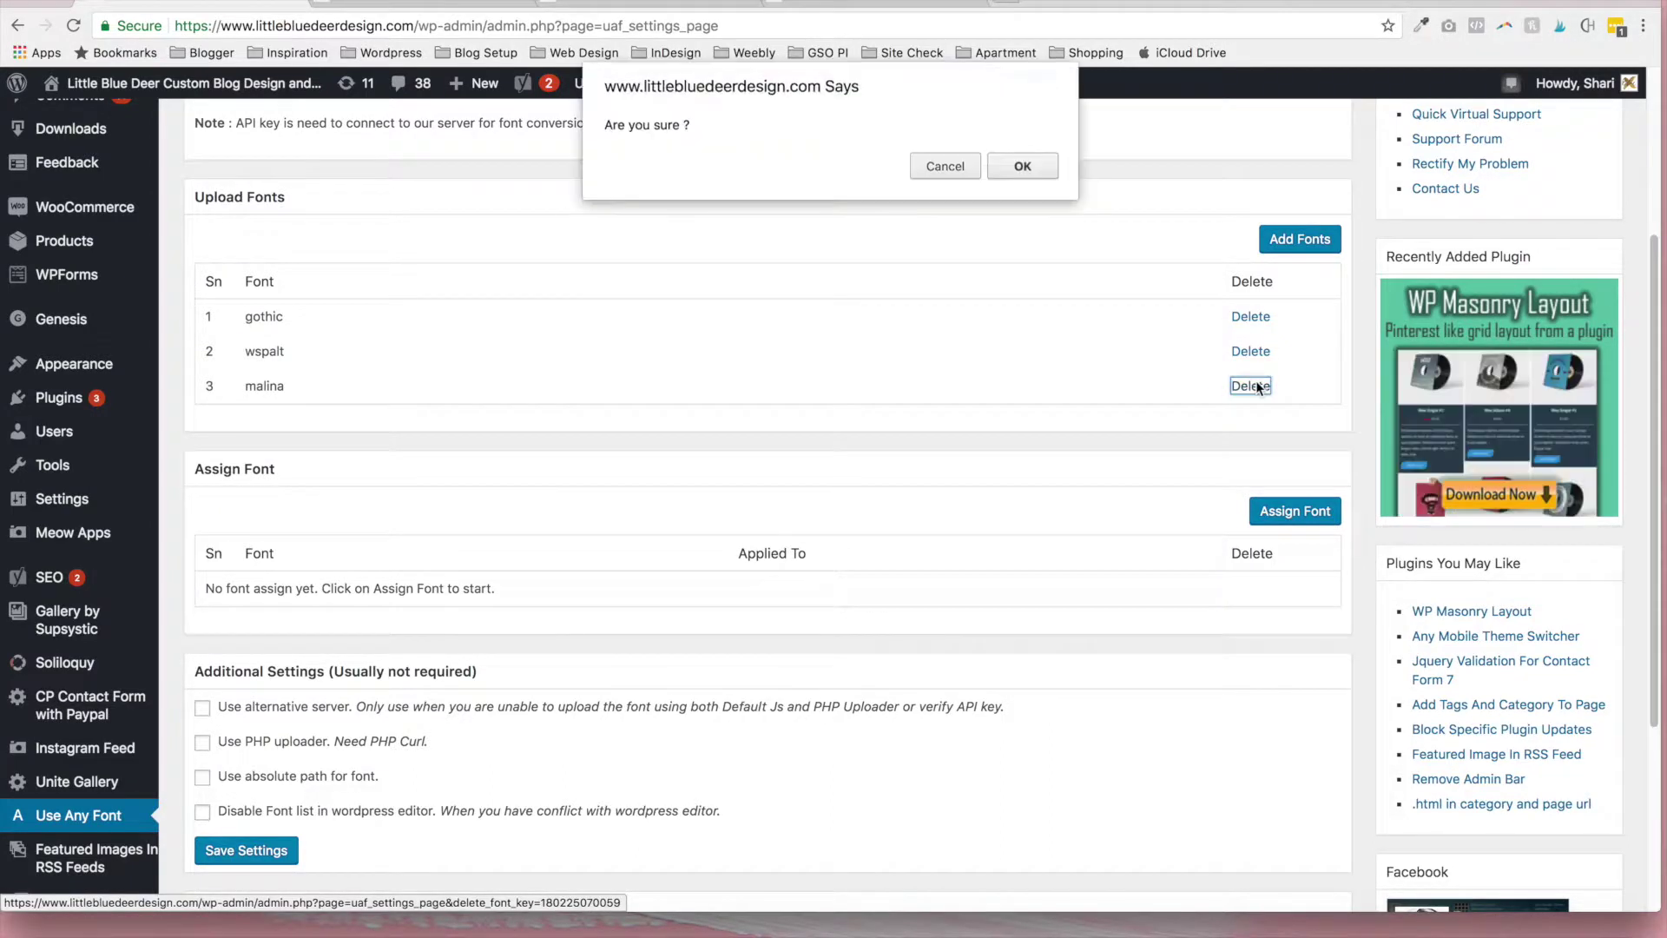
- Confirm deleting malina, leaving only gothic and wspalt in the uploaded fonts list
click(1023, 167)
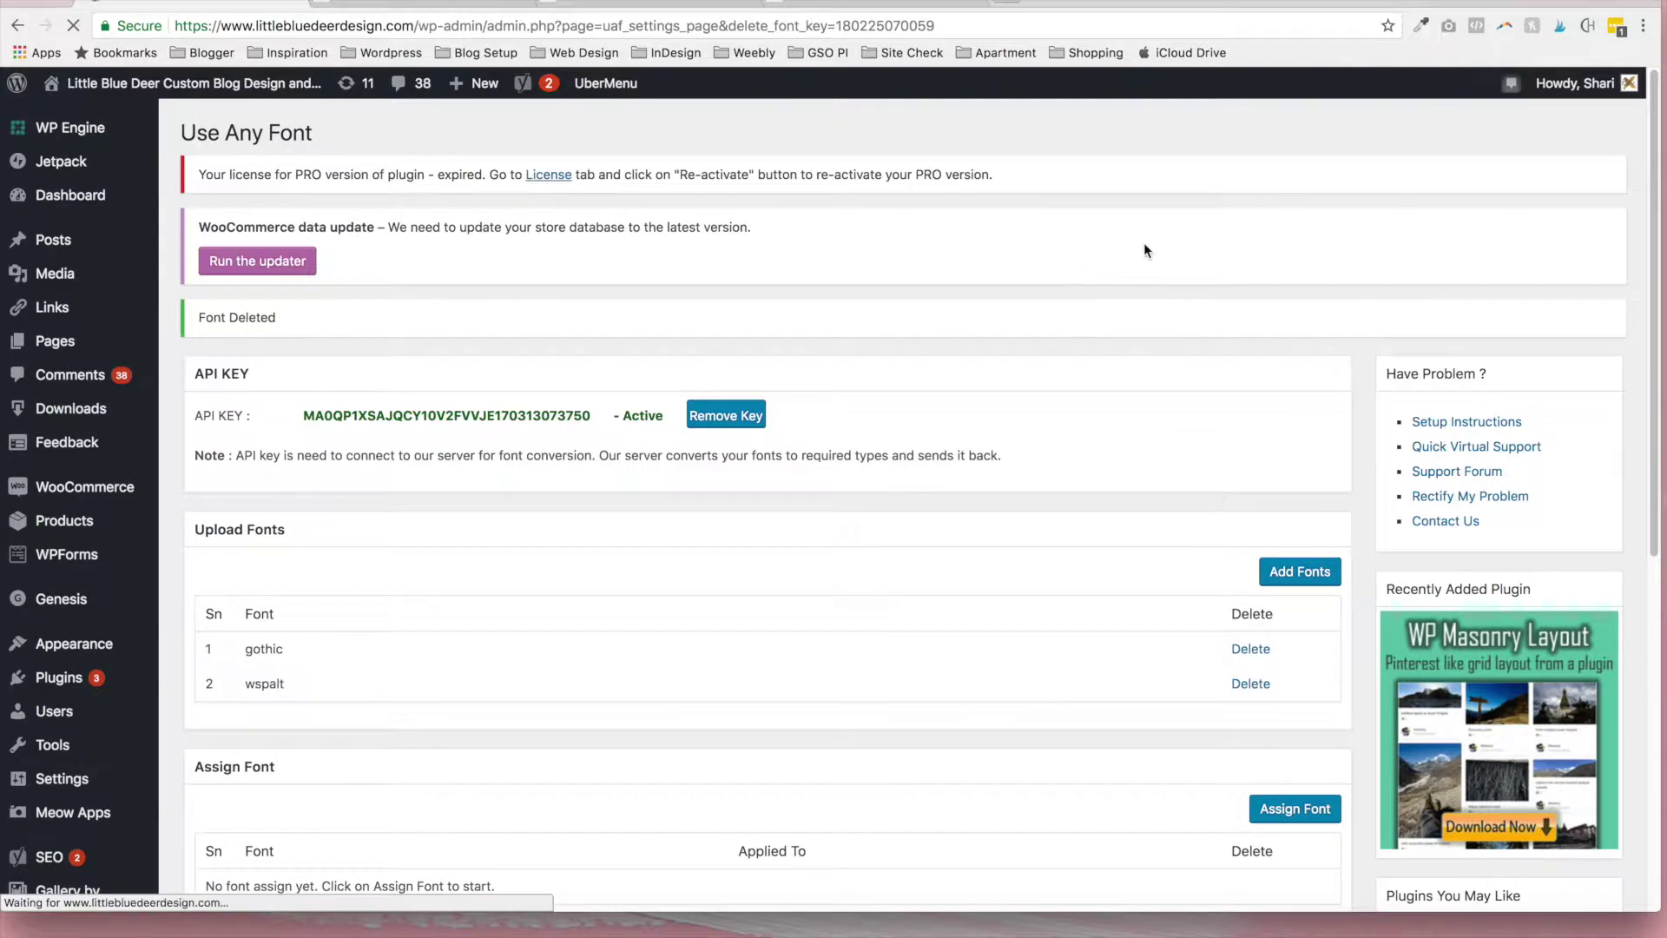
scroll(1654, 304, down, 3)
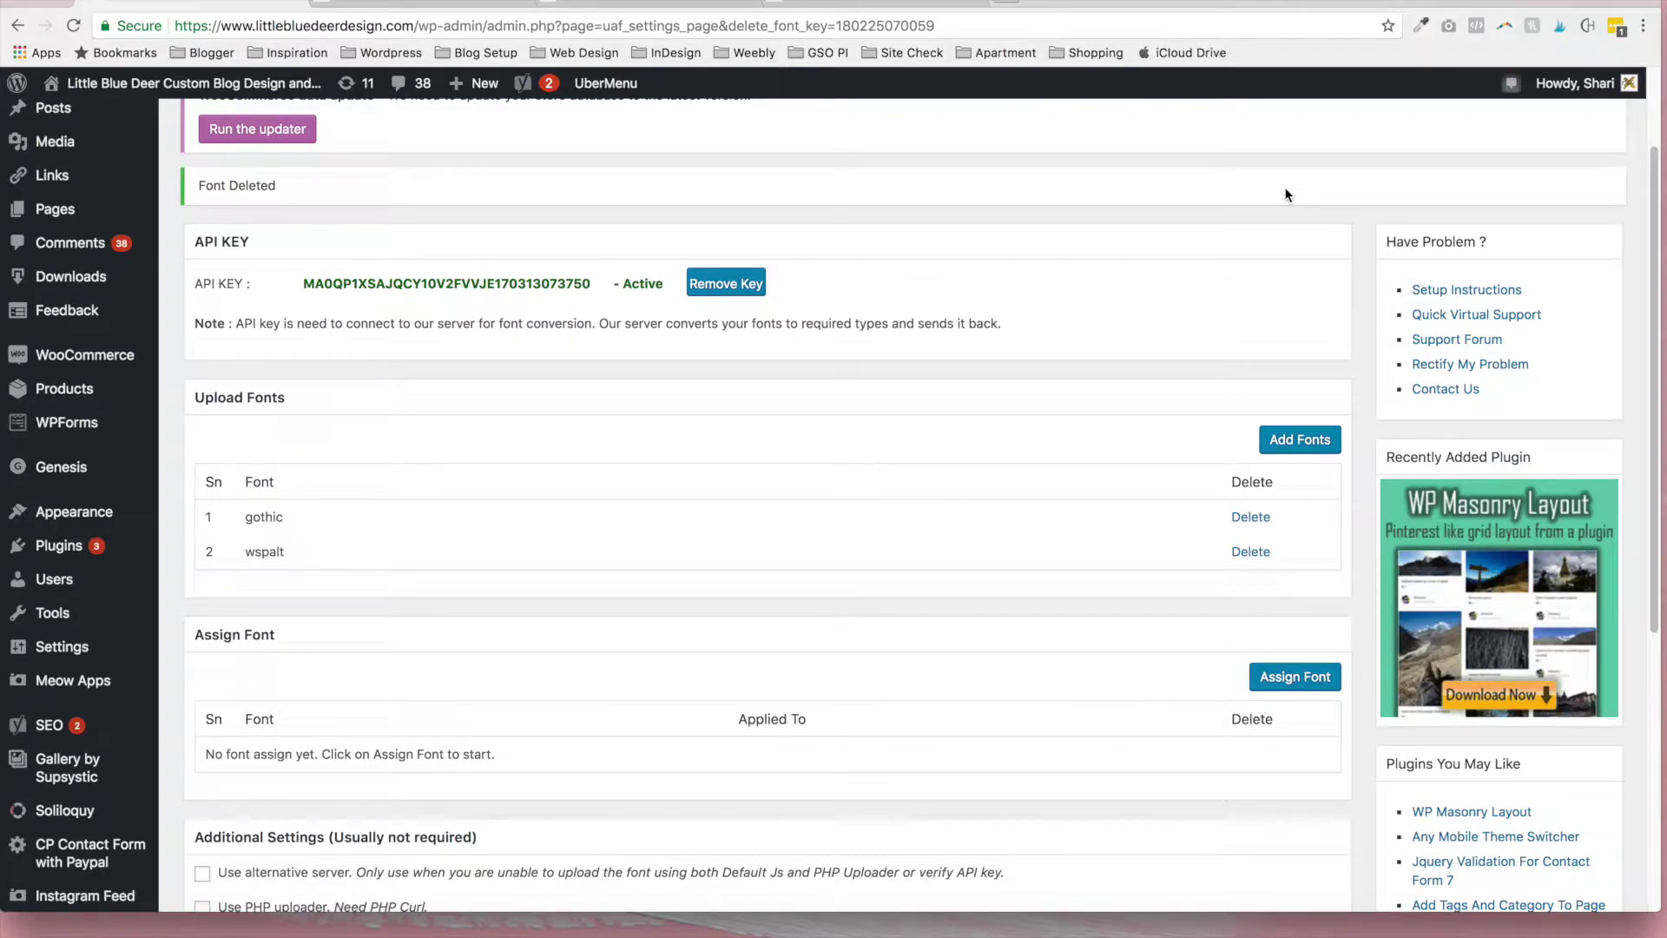
click(1010, 4)
text(www.myfonts.com)
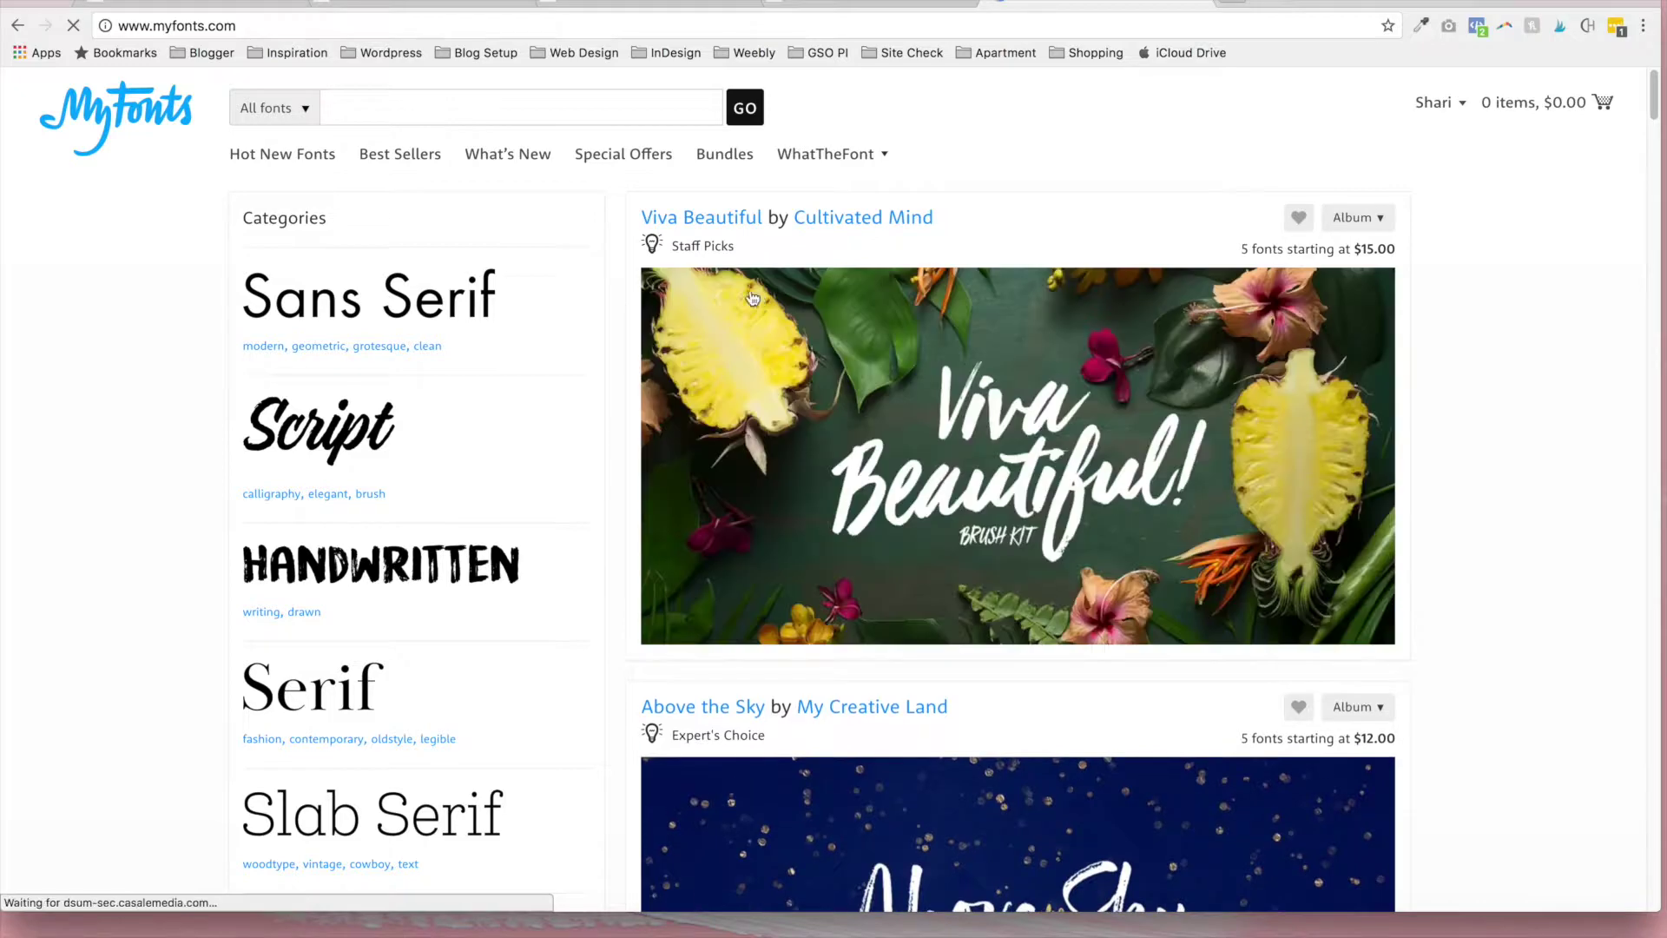
click(257, 9)
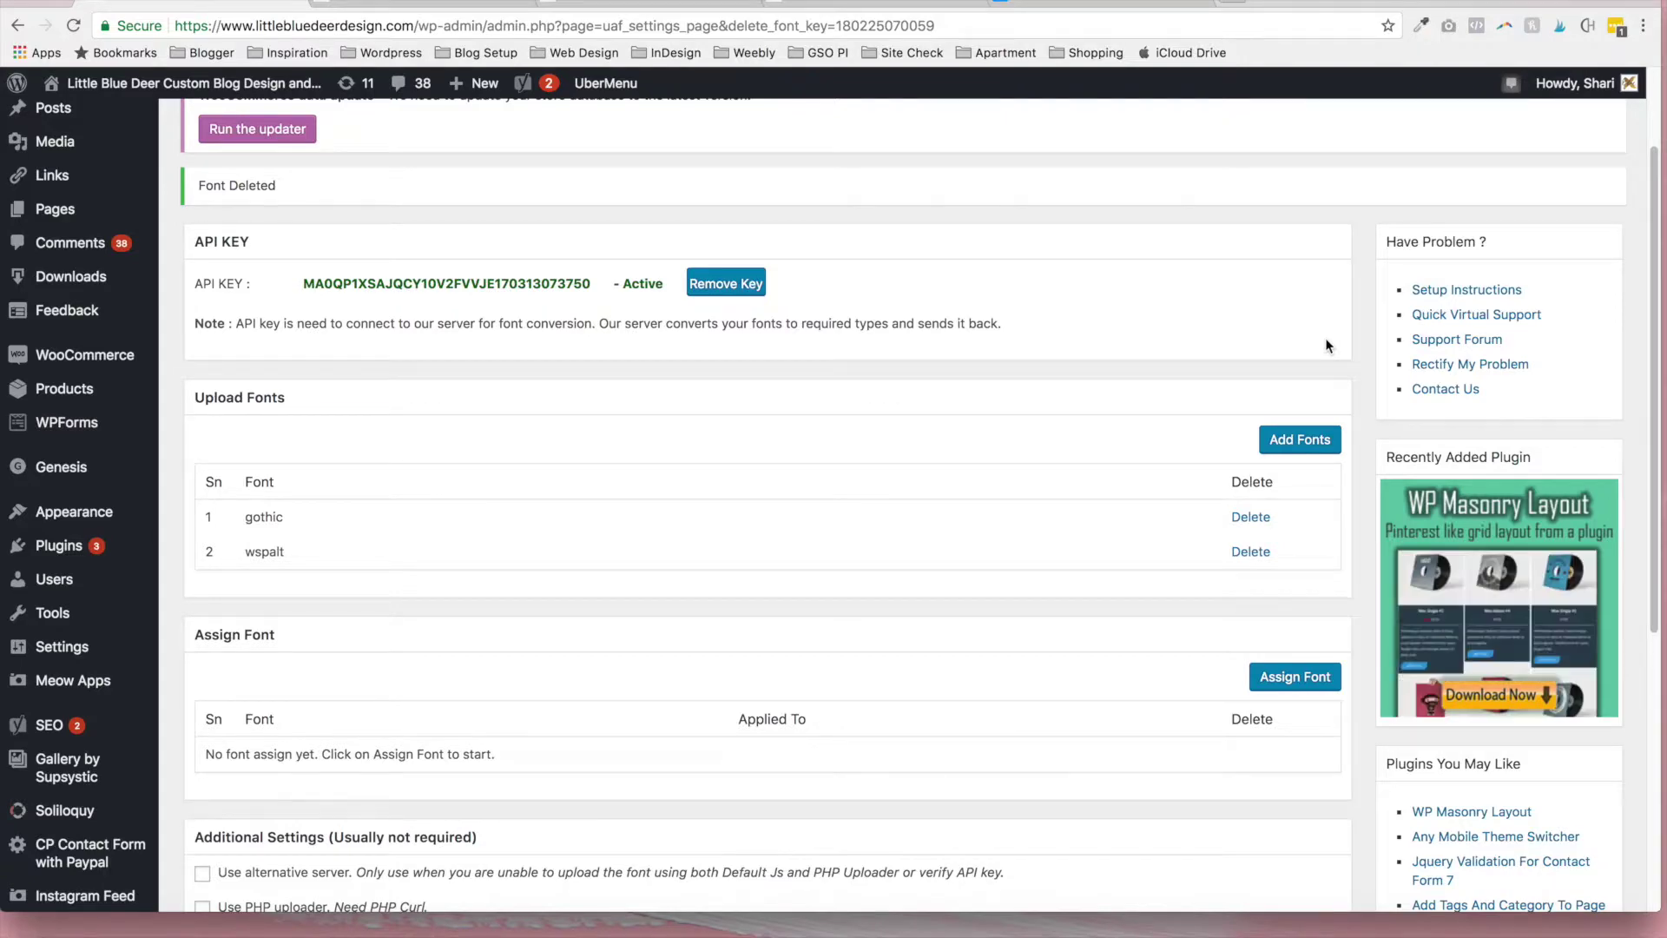
click(1314, 447)
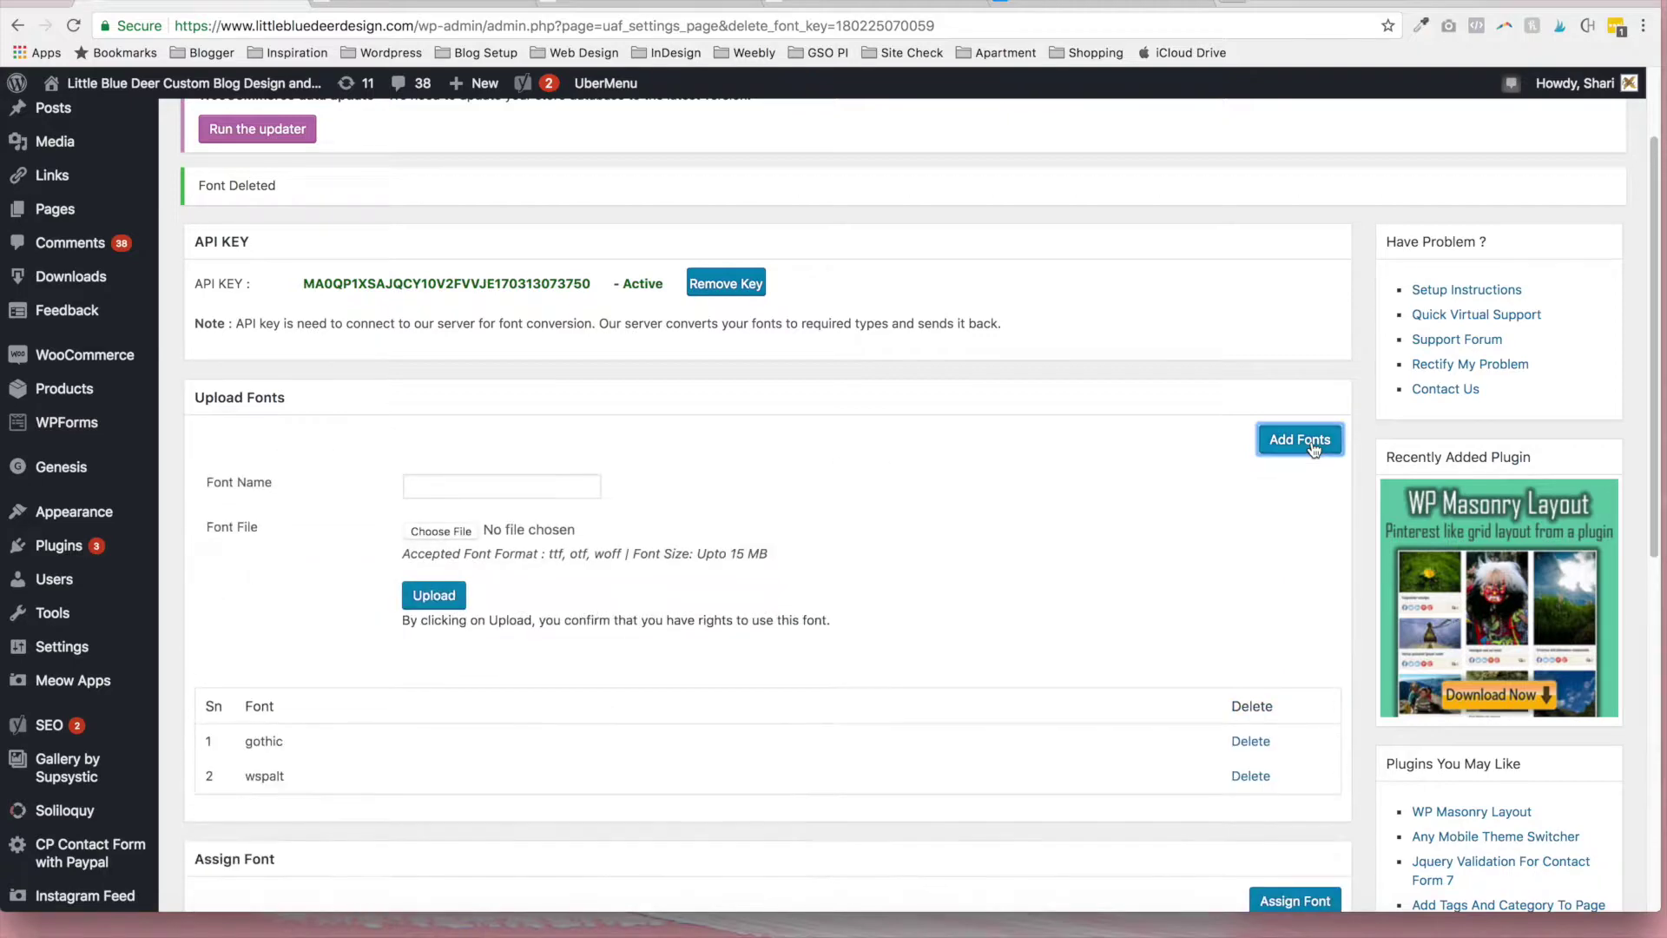
- Upload Malina-Regular.otf, located via a Mac-wide file search, under the font name 'malina'
click(579, 483)
text(malina)
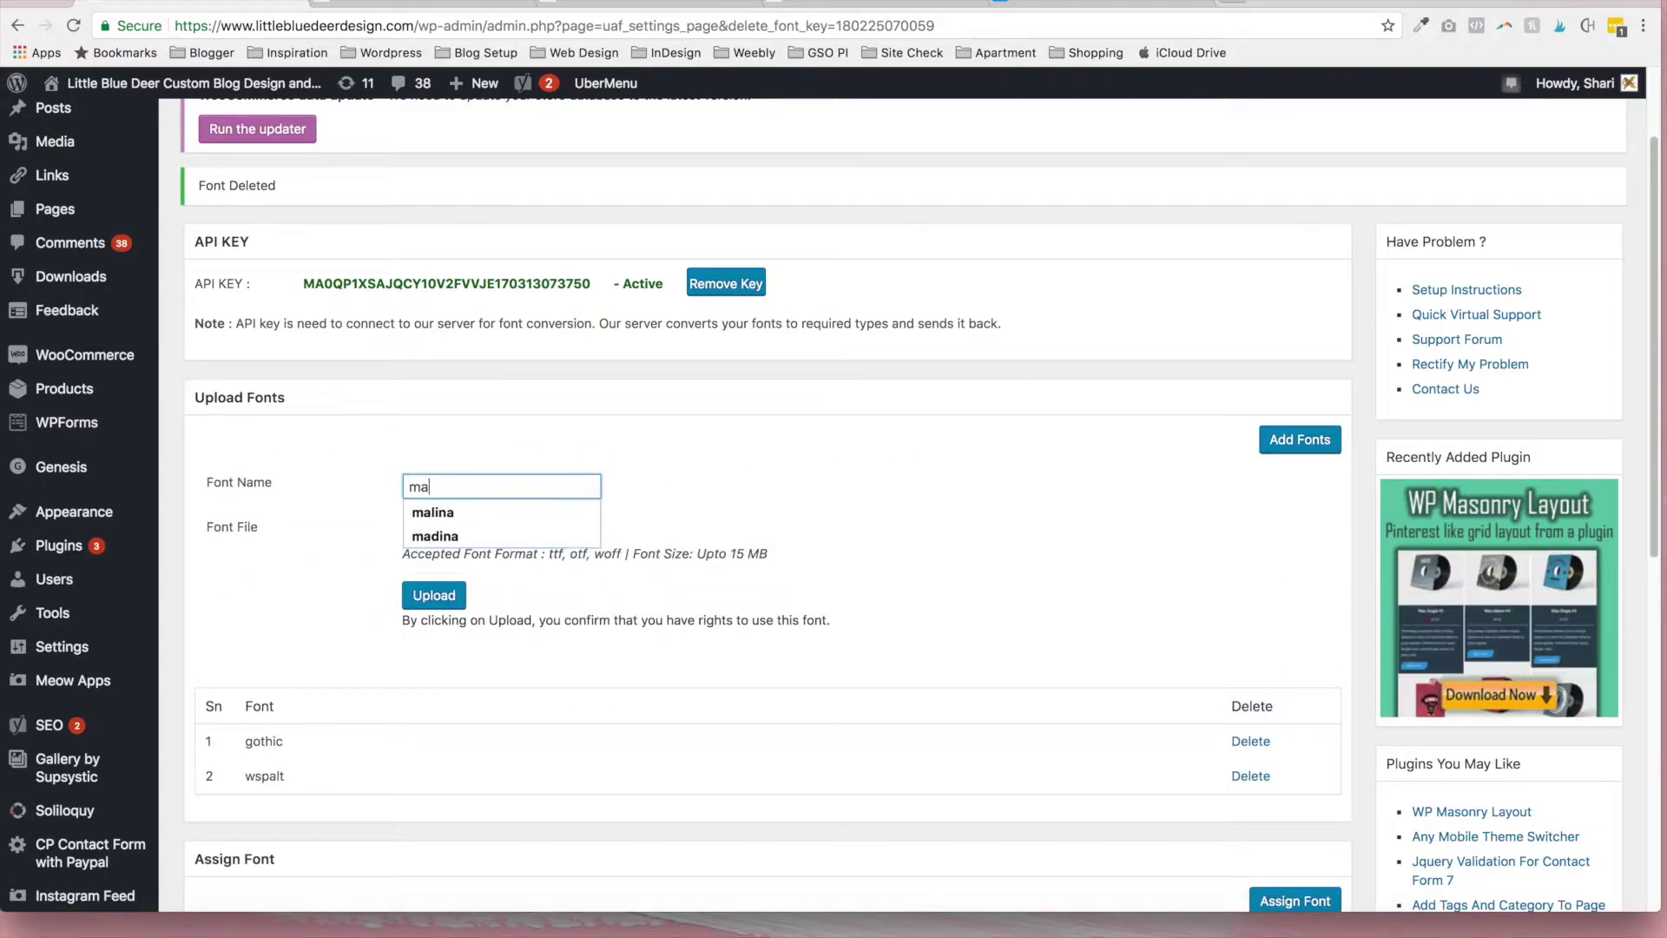
click(669, 479)
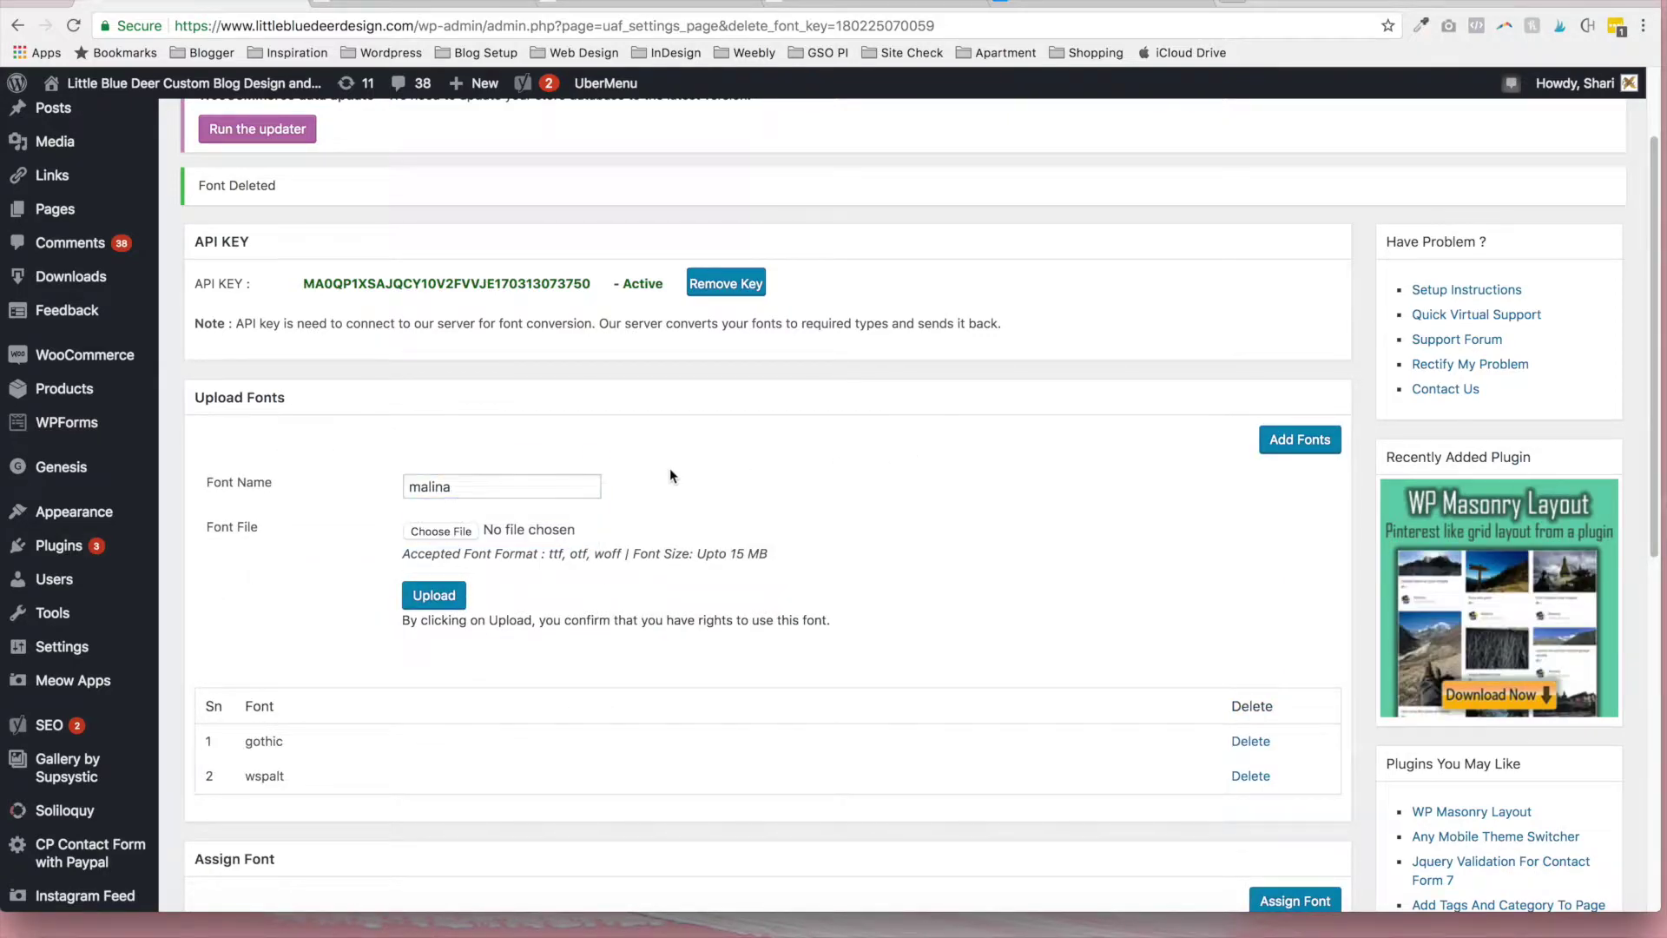
click(455, 530)
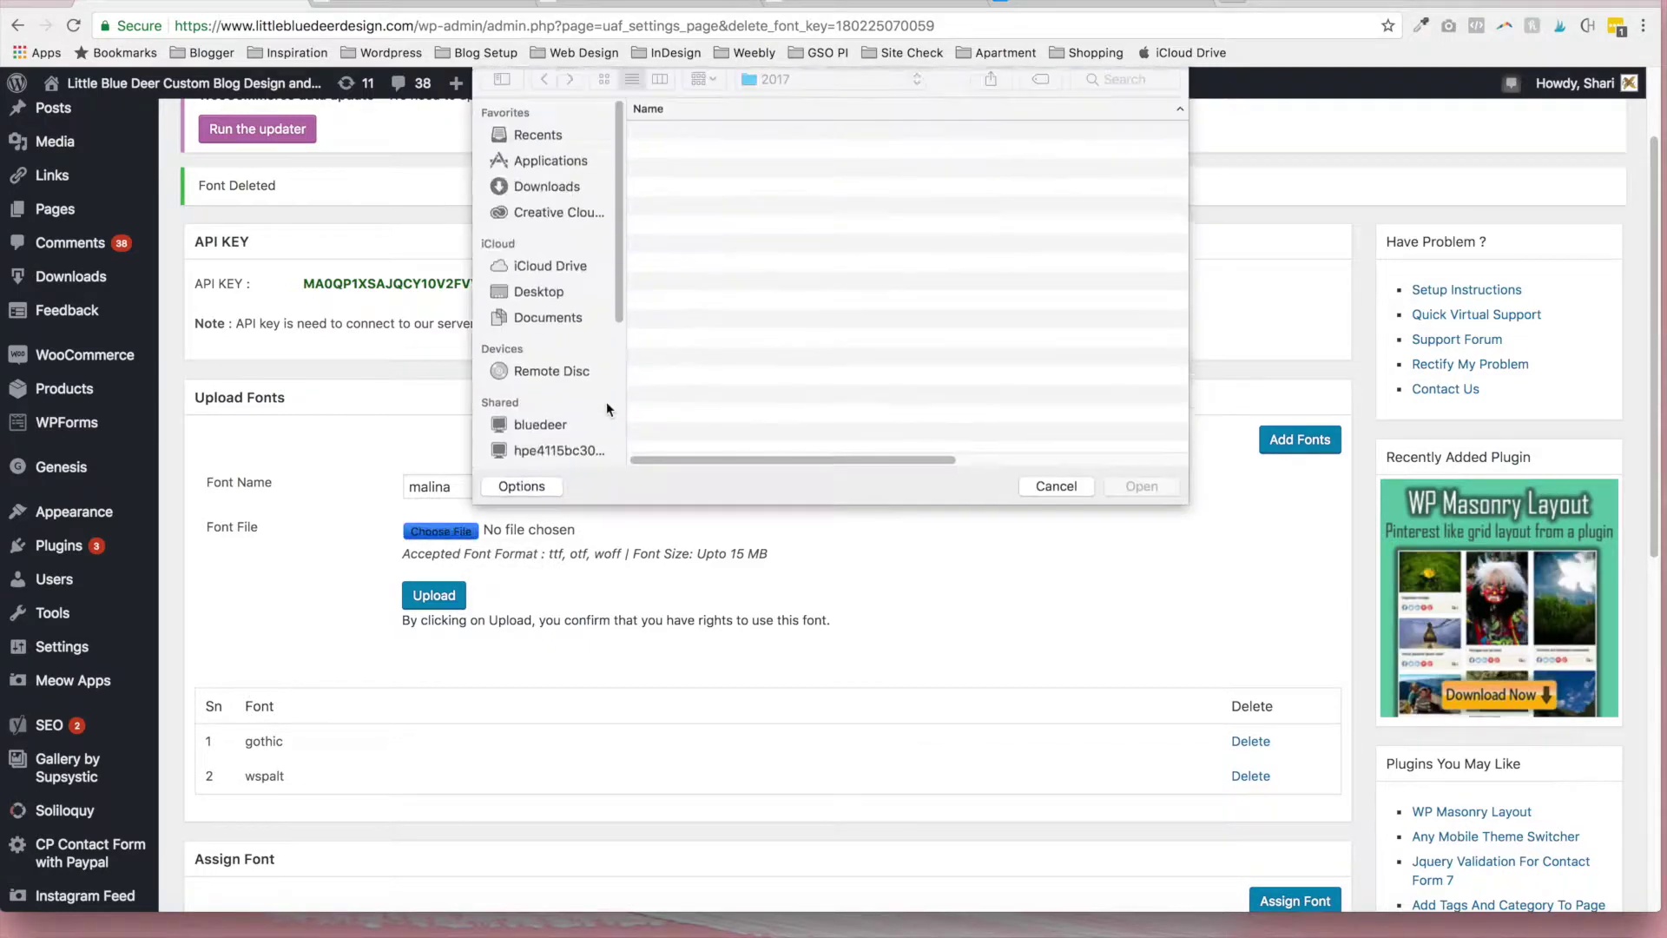
click(549, 300)
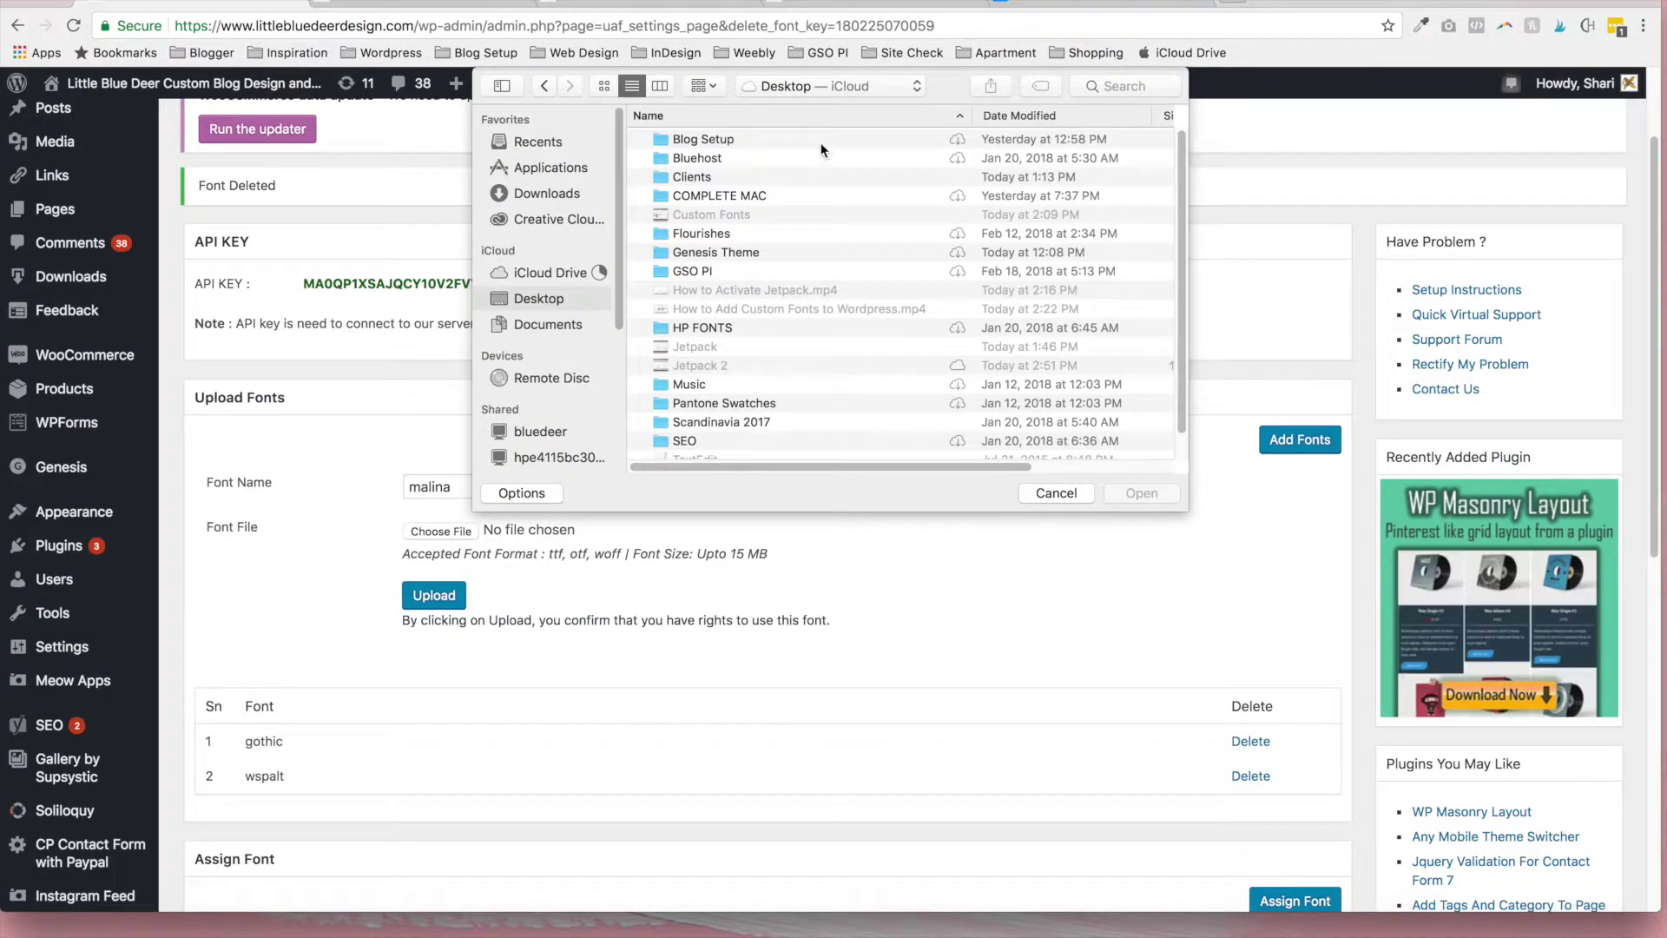
click(1098, 89)
text(malina)
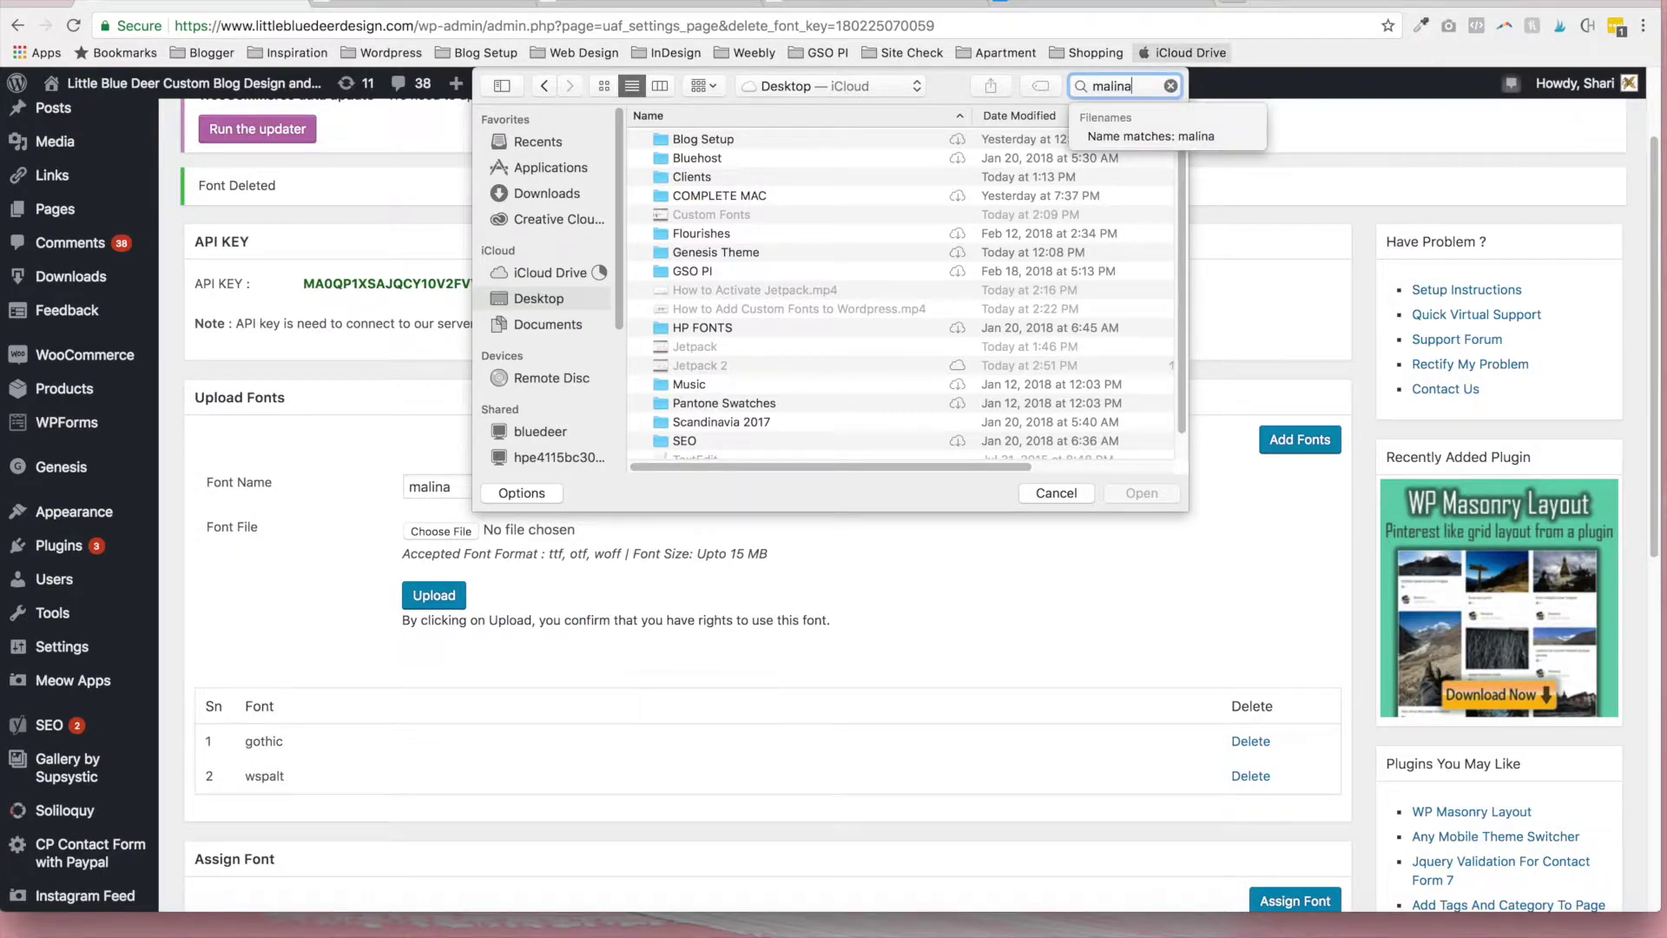
key(Return)
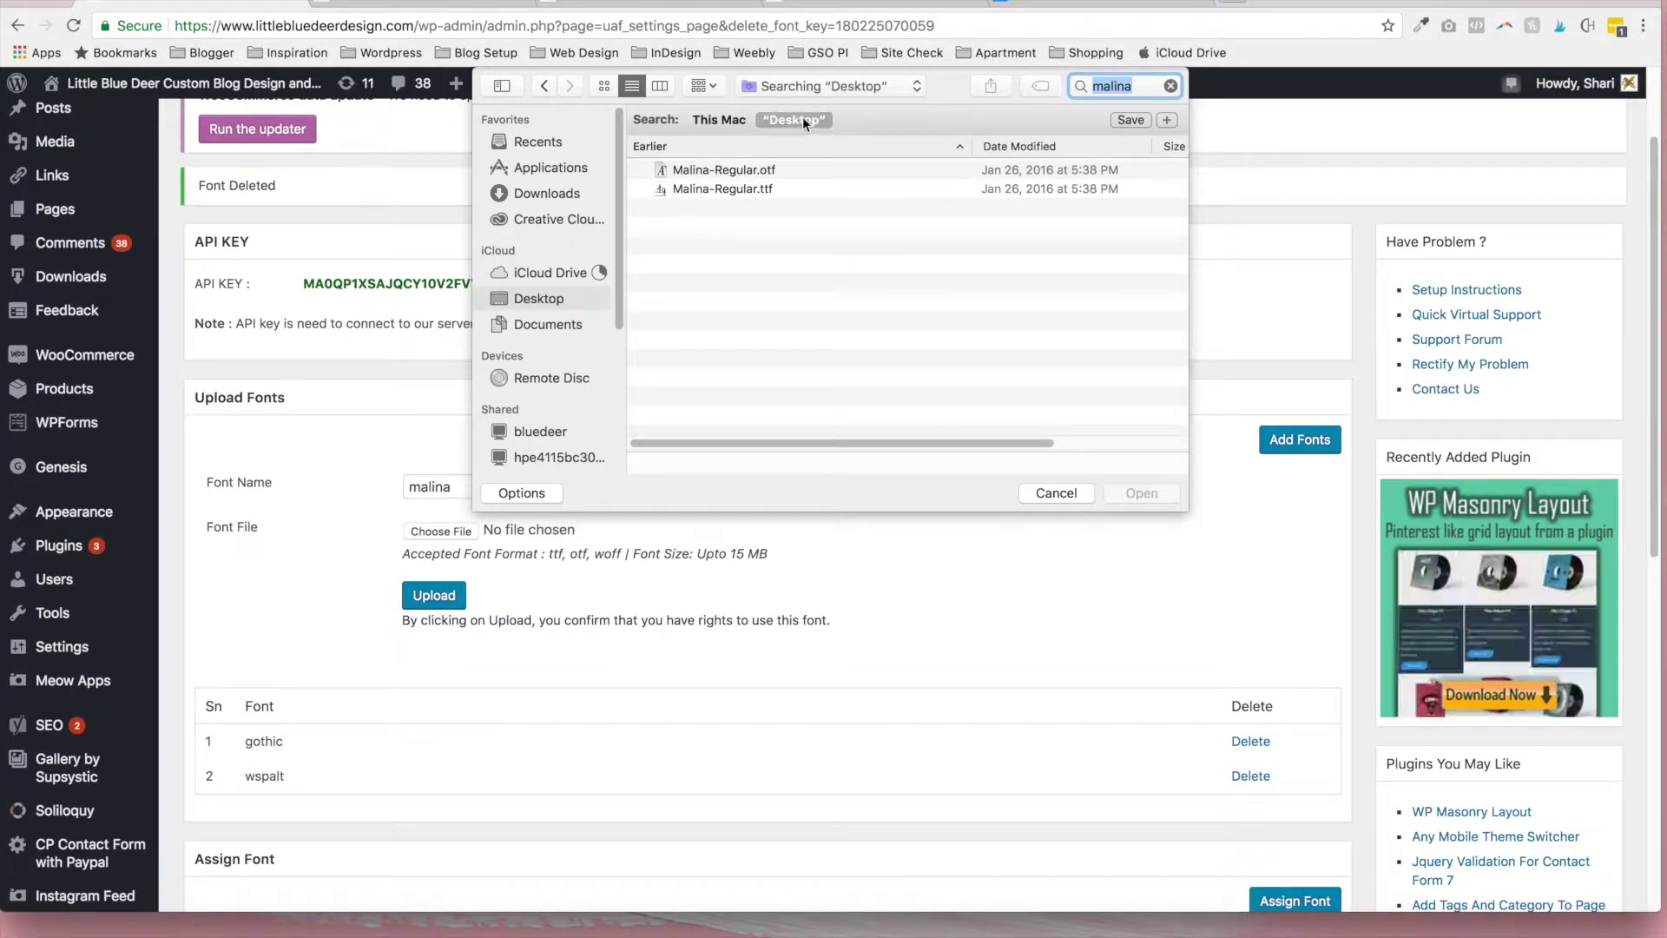
click(732, 115)
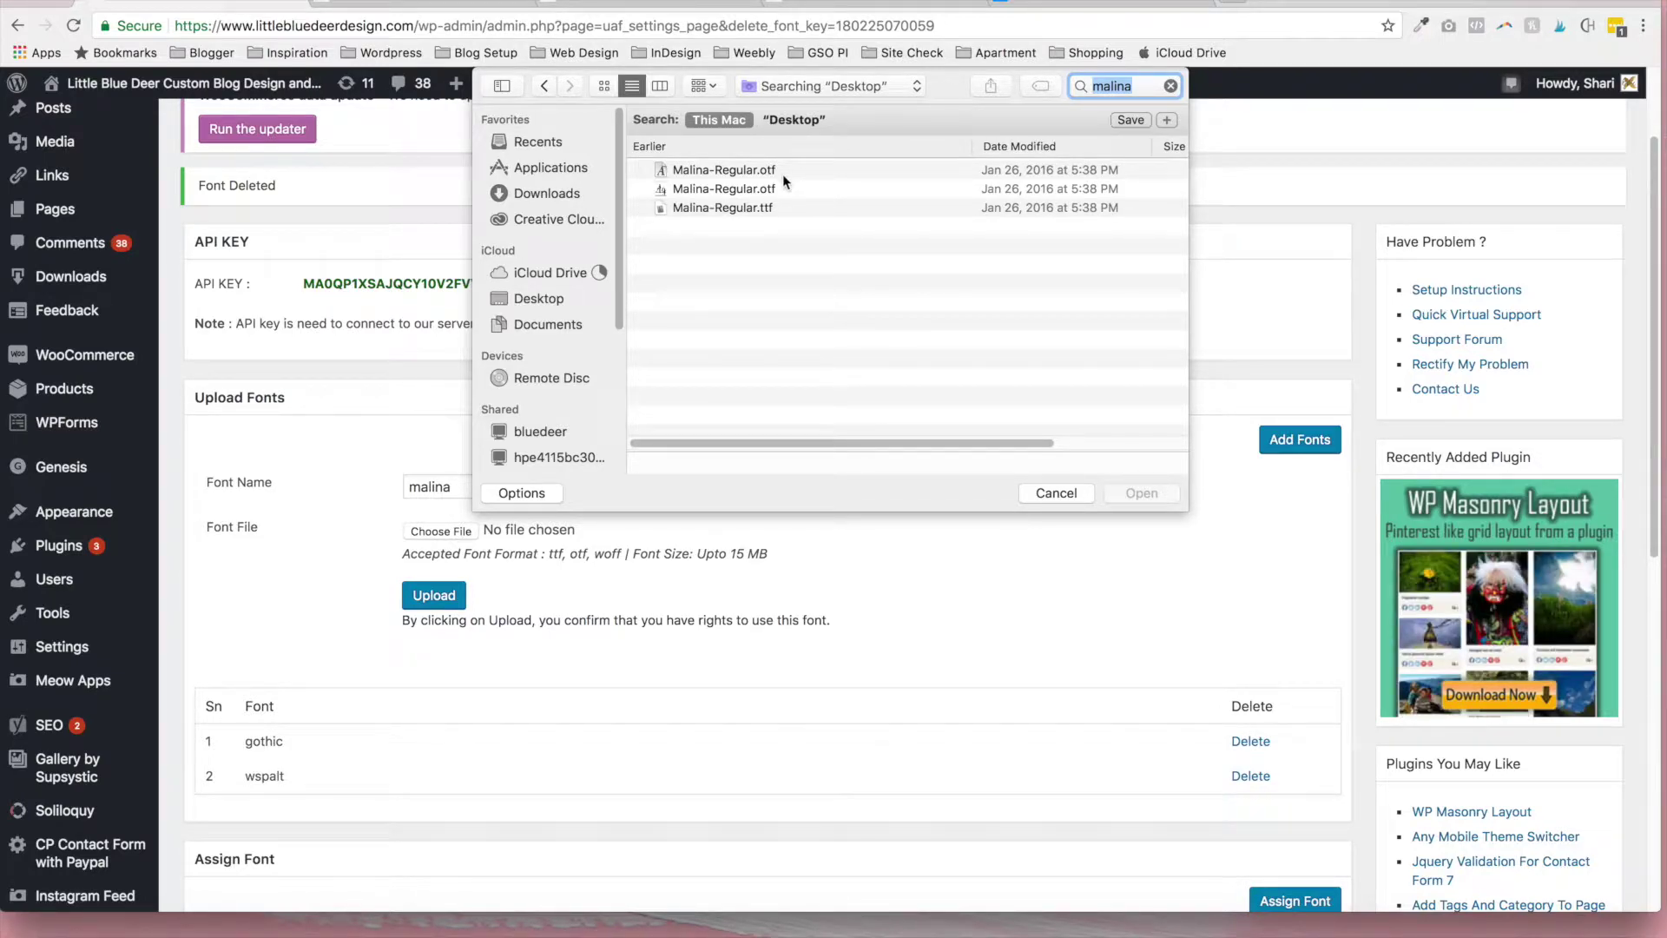
double_click(737, 191)
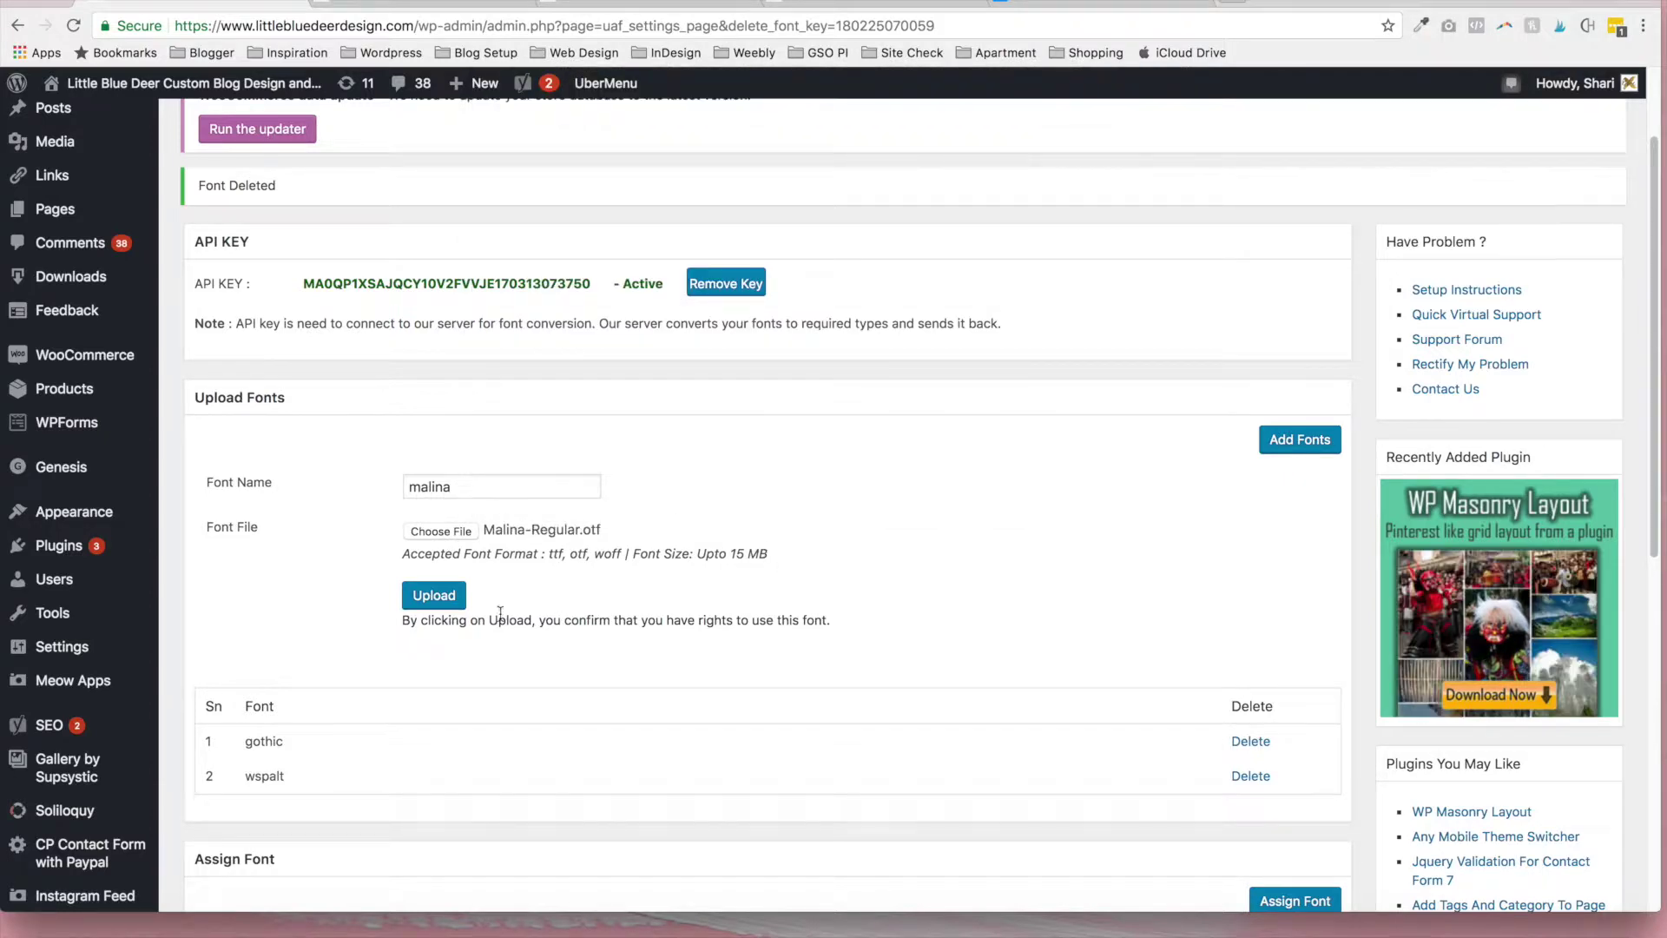
click(449, 600)
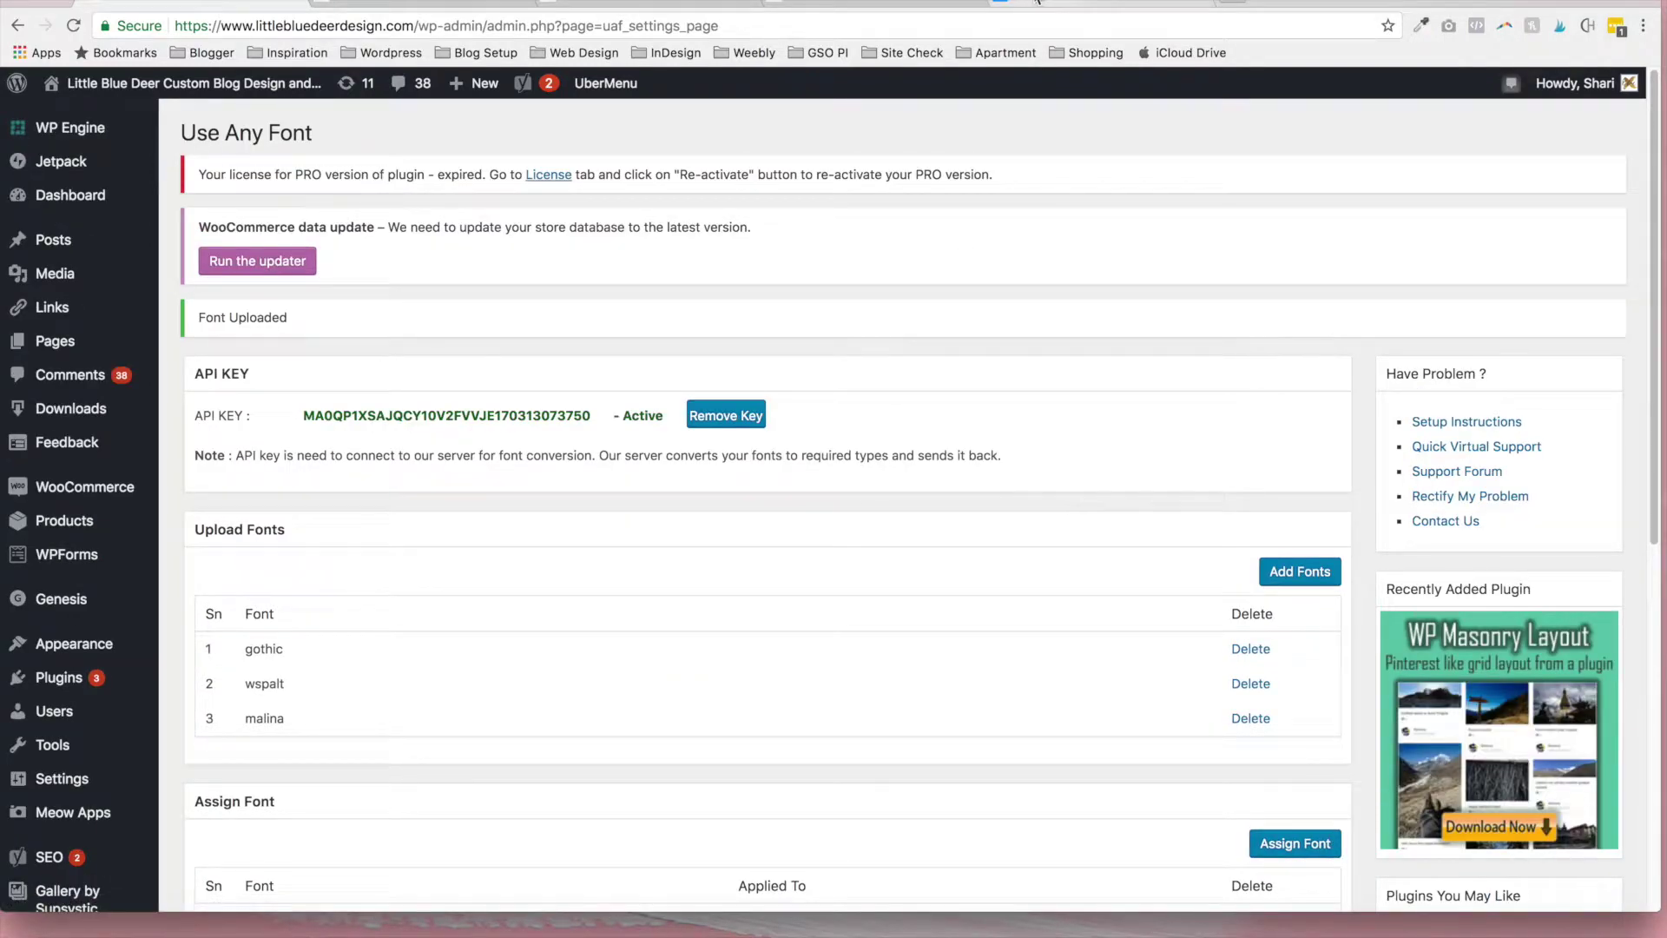
click(1037, 12)
click(371, 577)
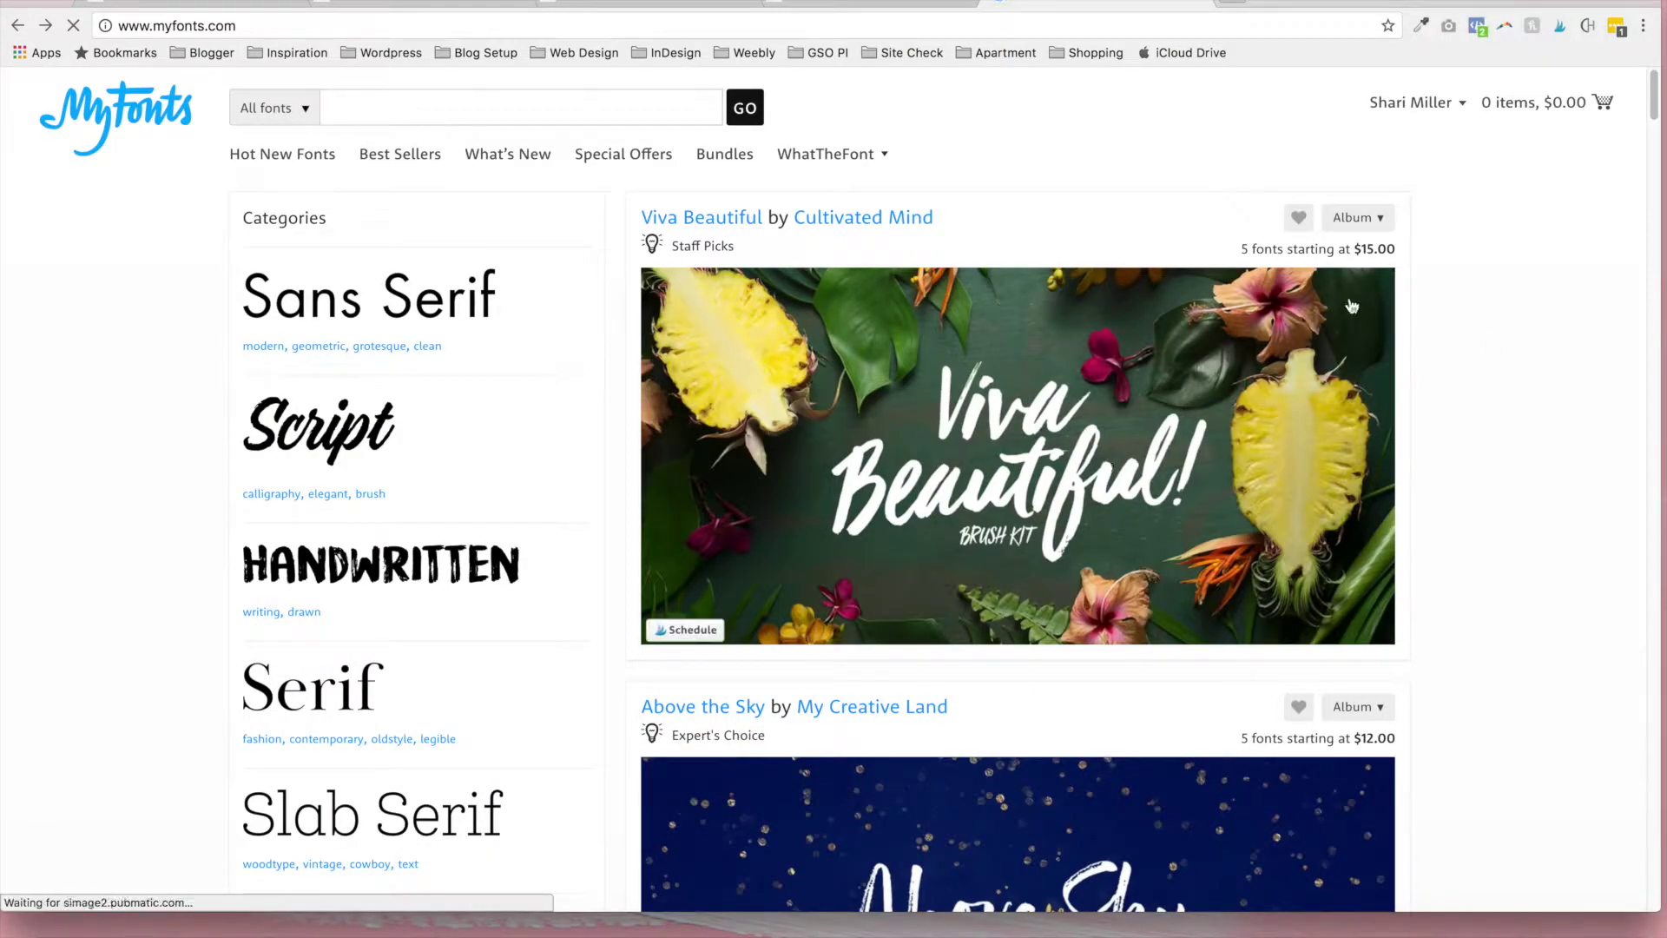
mouse_move(1655, 111)
mouse_down()
mouse_move(1656, 176)
mouse_move(1657, 107)
mouse_up()
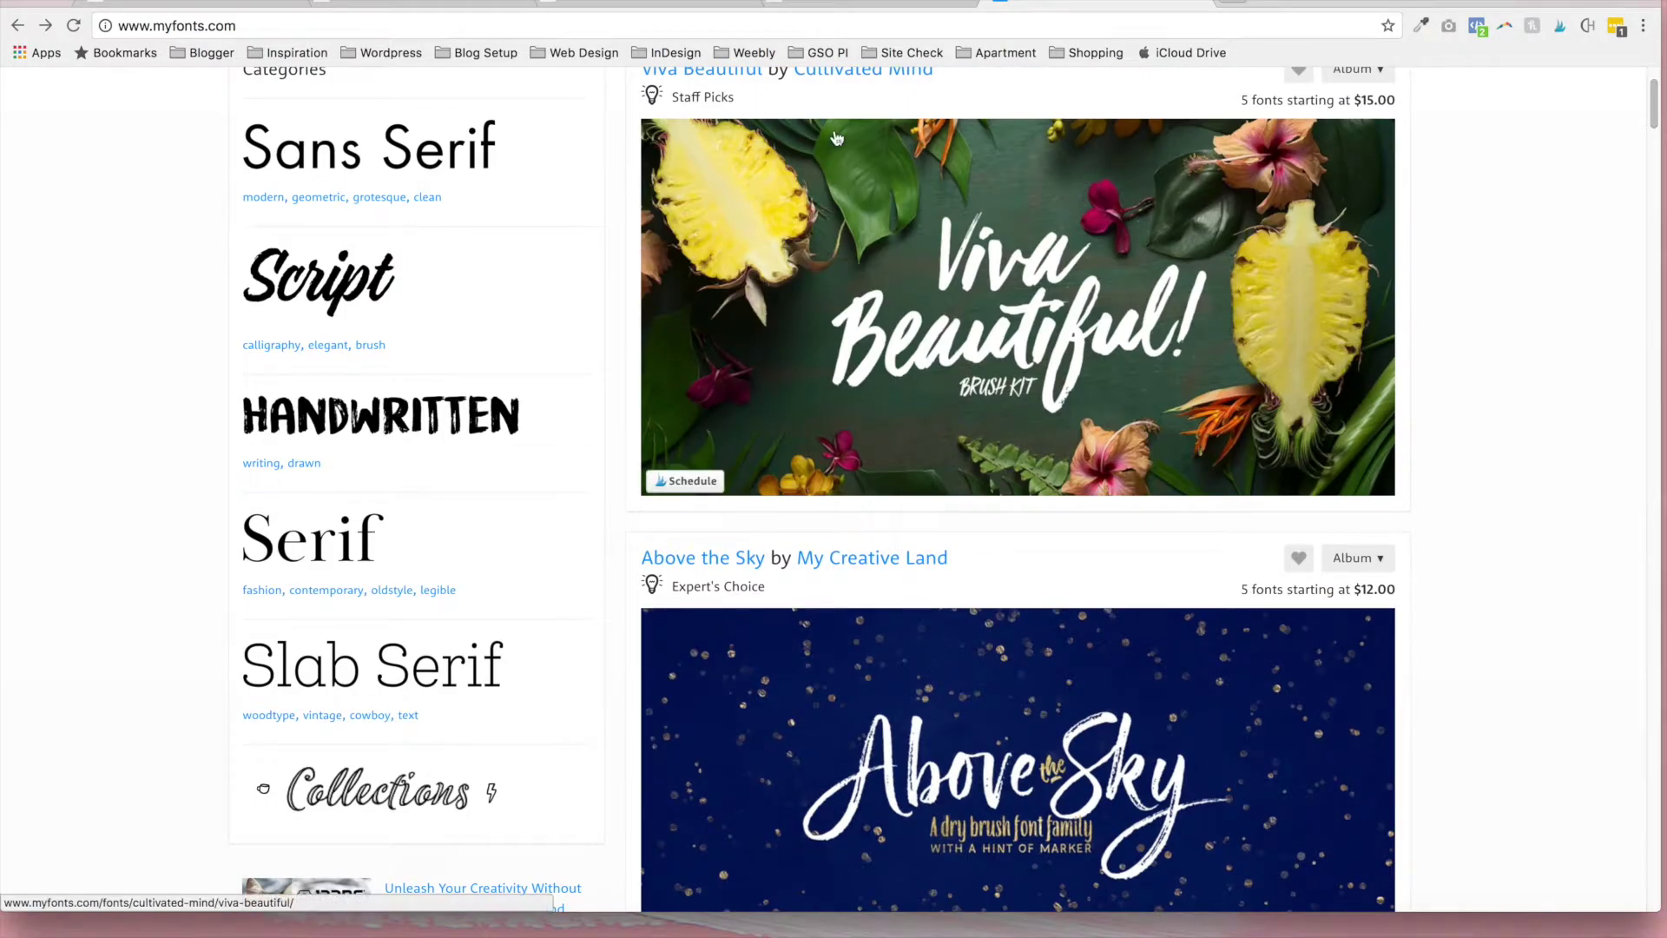
click(252, 4)
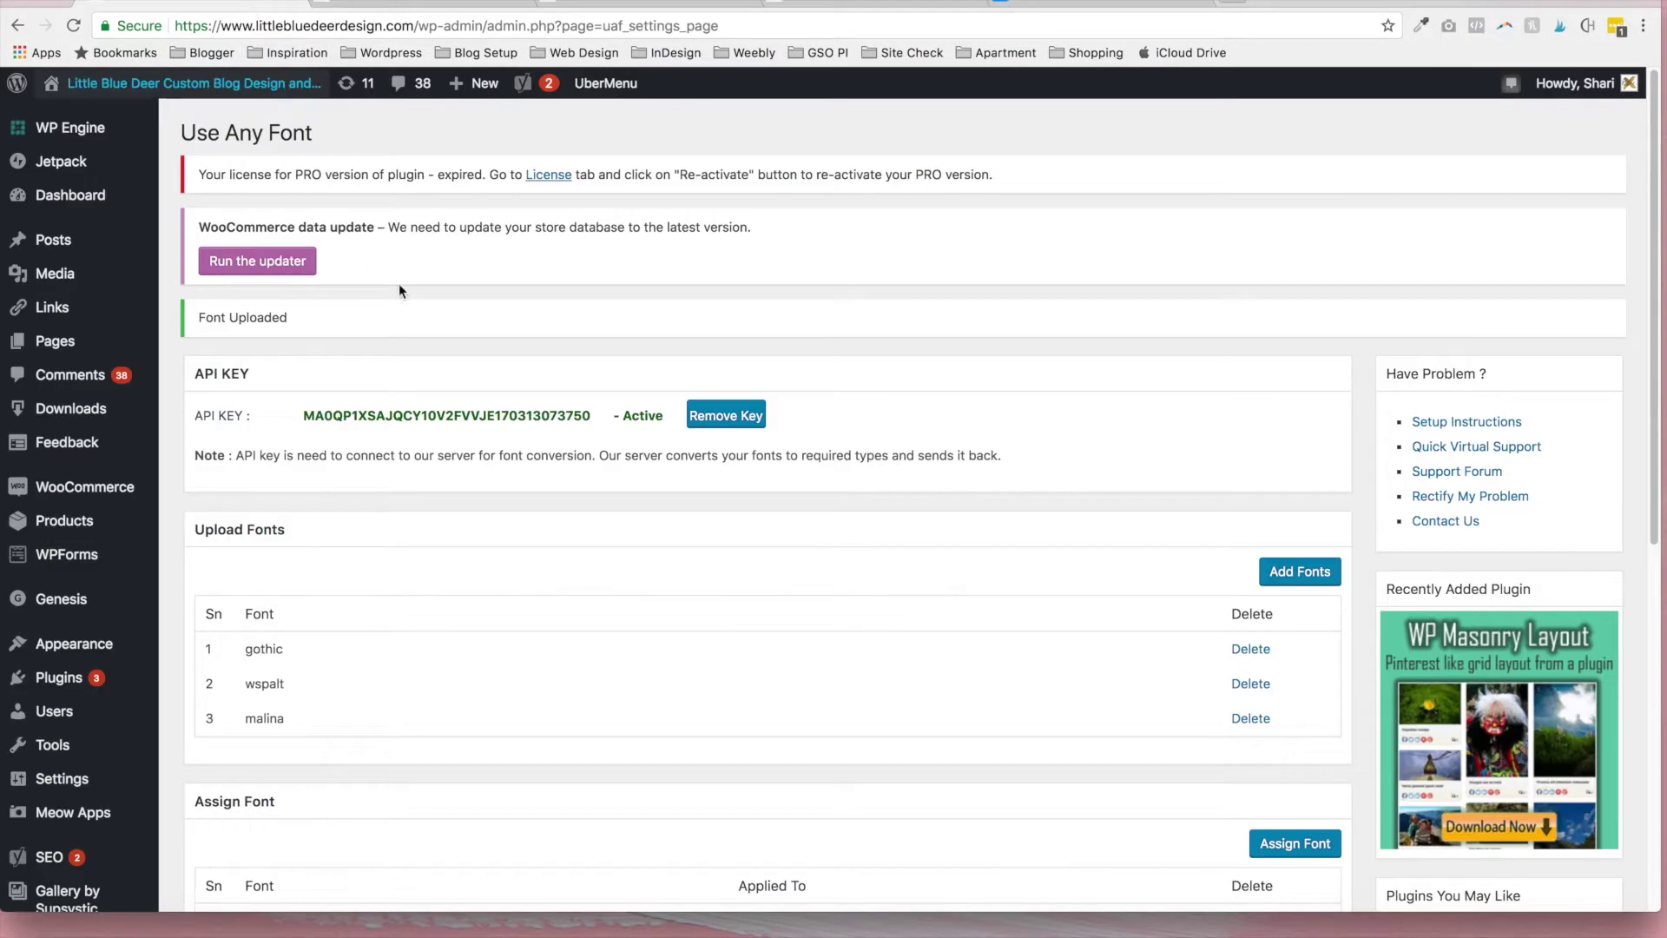
- Scroll down to Assign Font and open its empty font-assignment form
drag(1658, 338, 1613, 602)
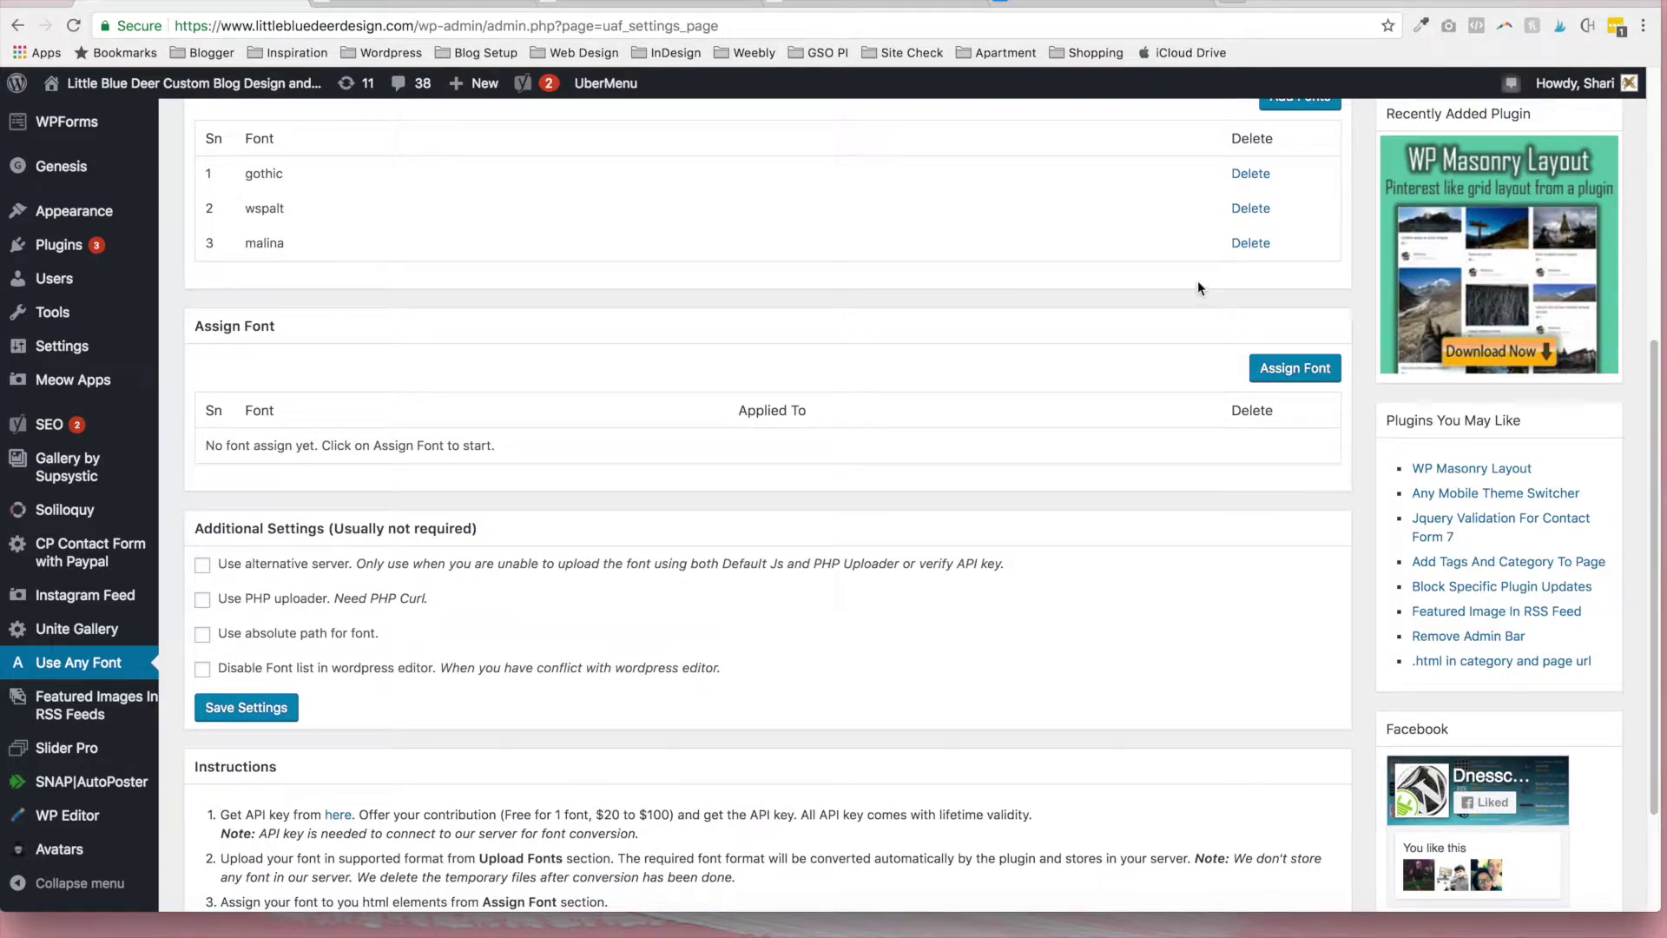
click(1281, 371)
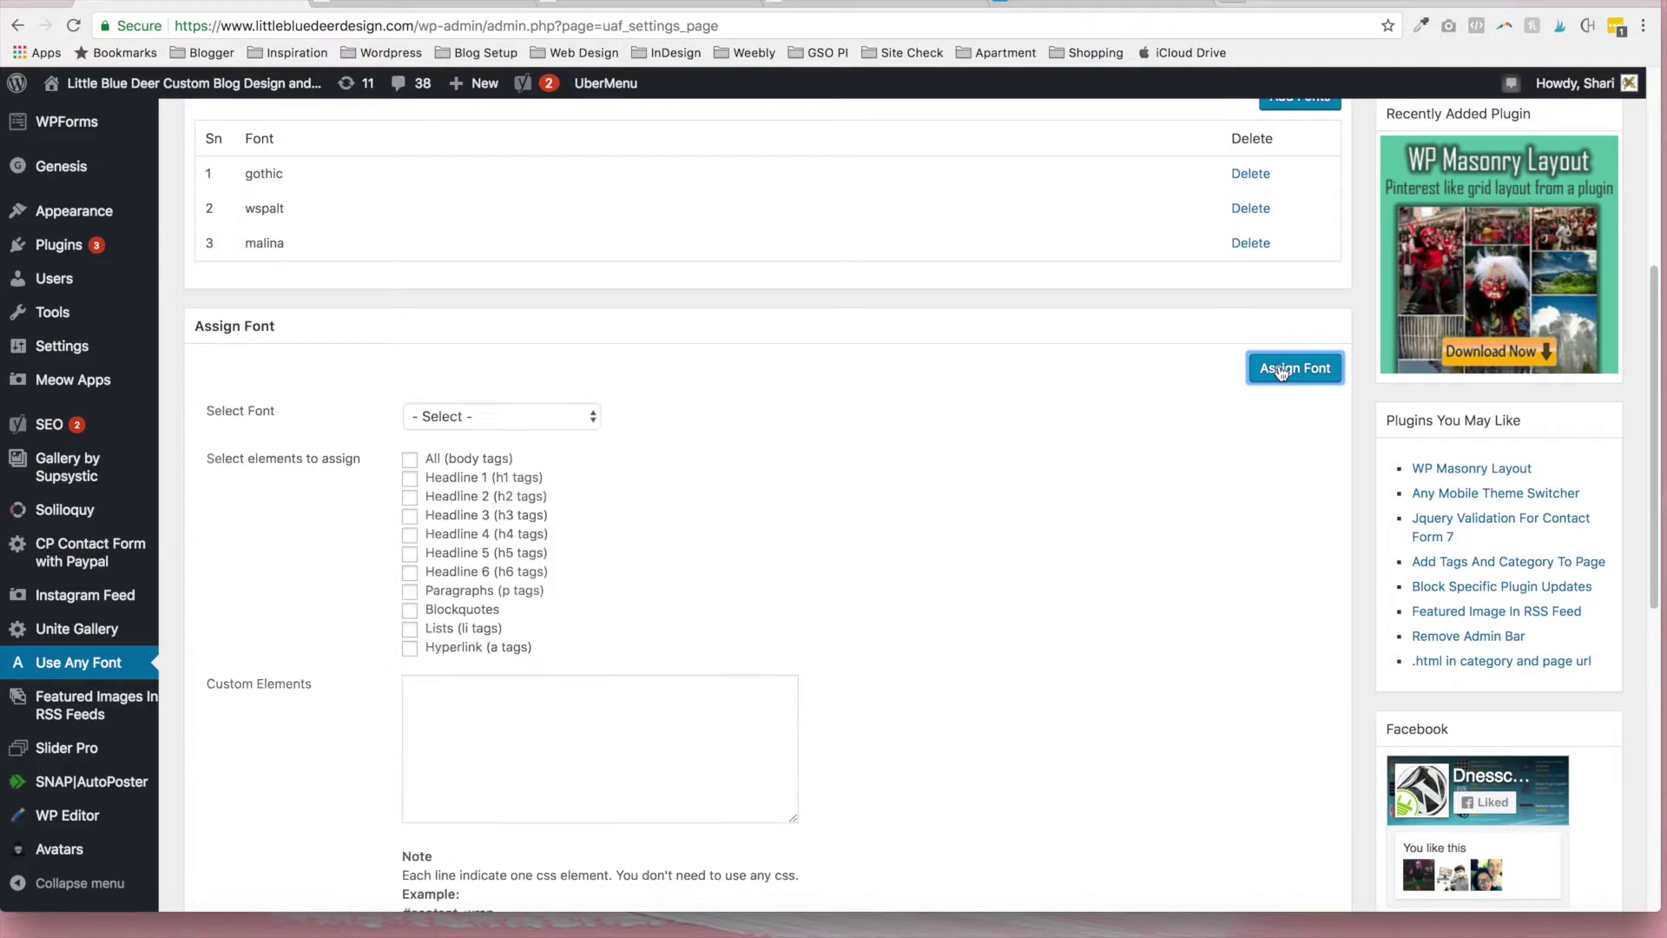
- Choose malina in the Select Font dropdown and tick the Blockquotes checkbox
click(571, 420)
click(550, 470)
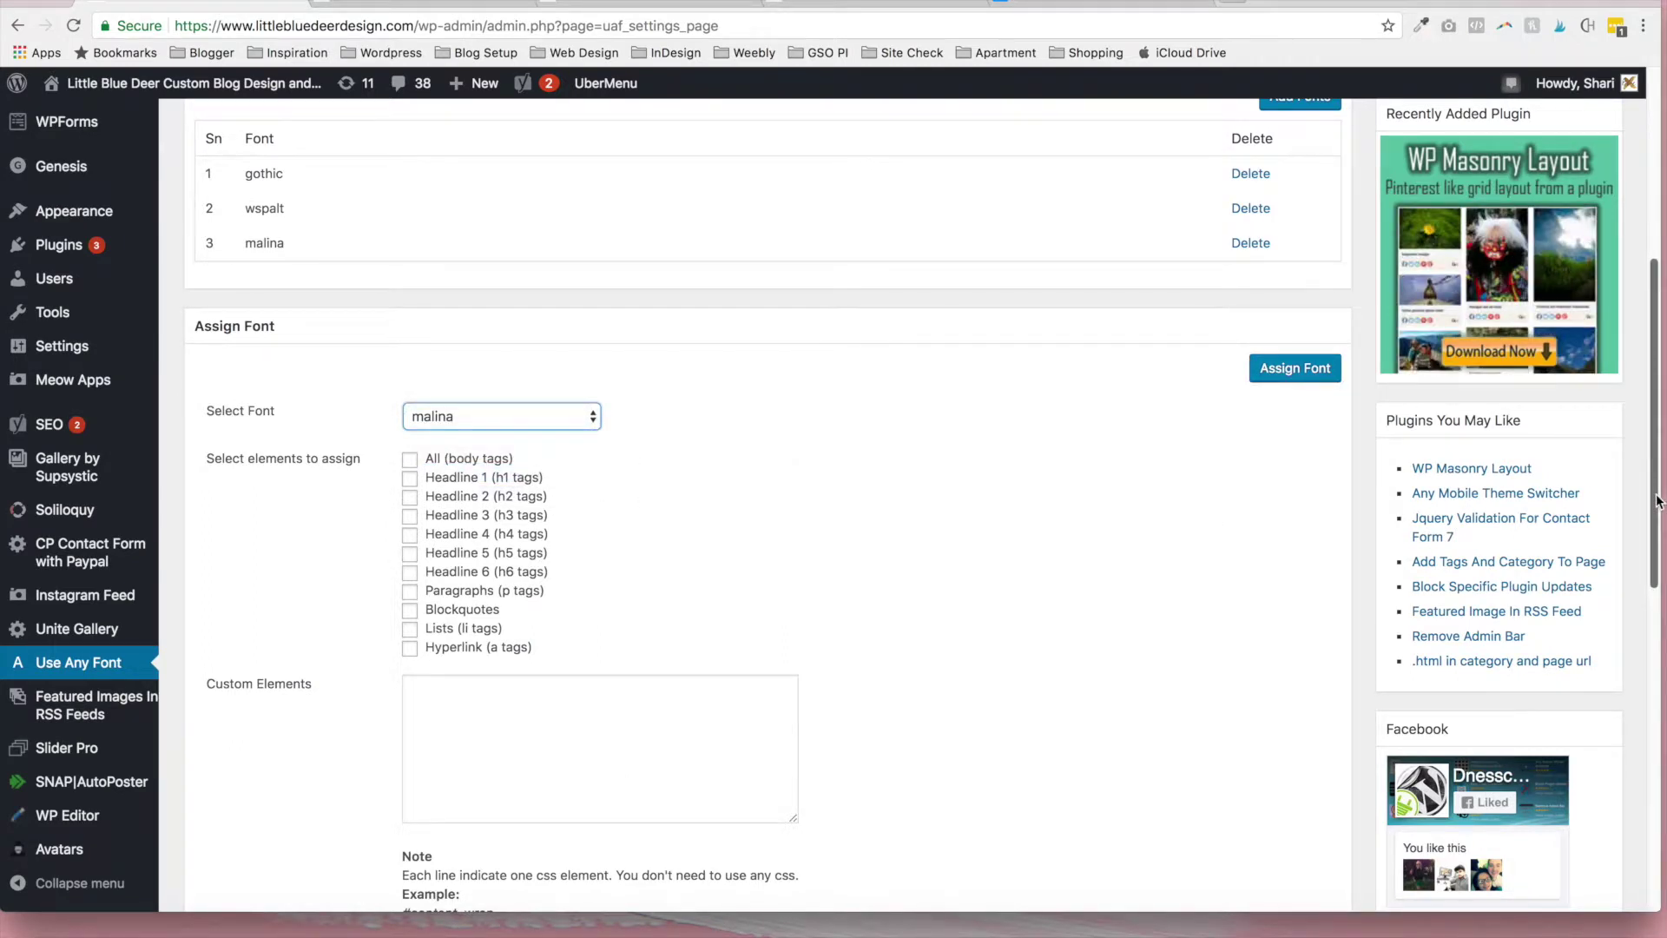
drag(1655, 501, 1657, 542)
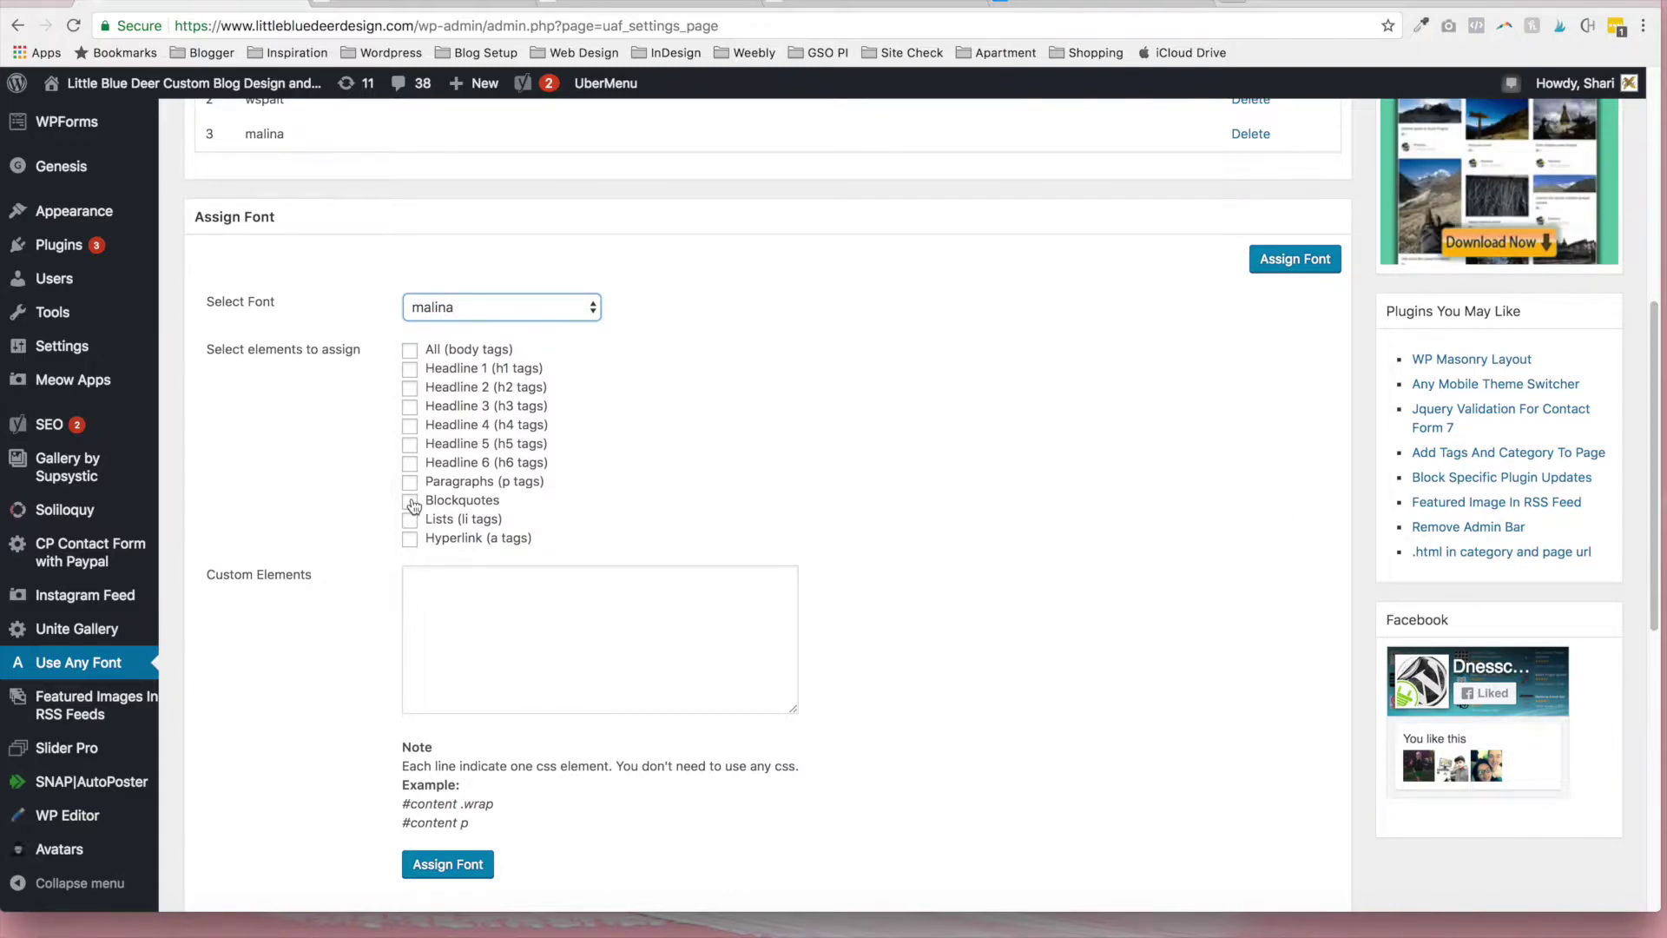
click(410, 502)
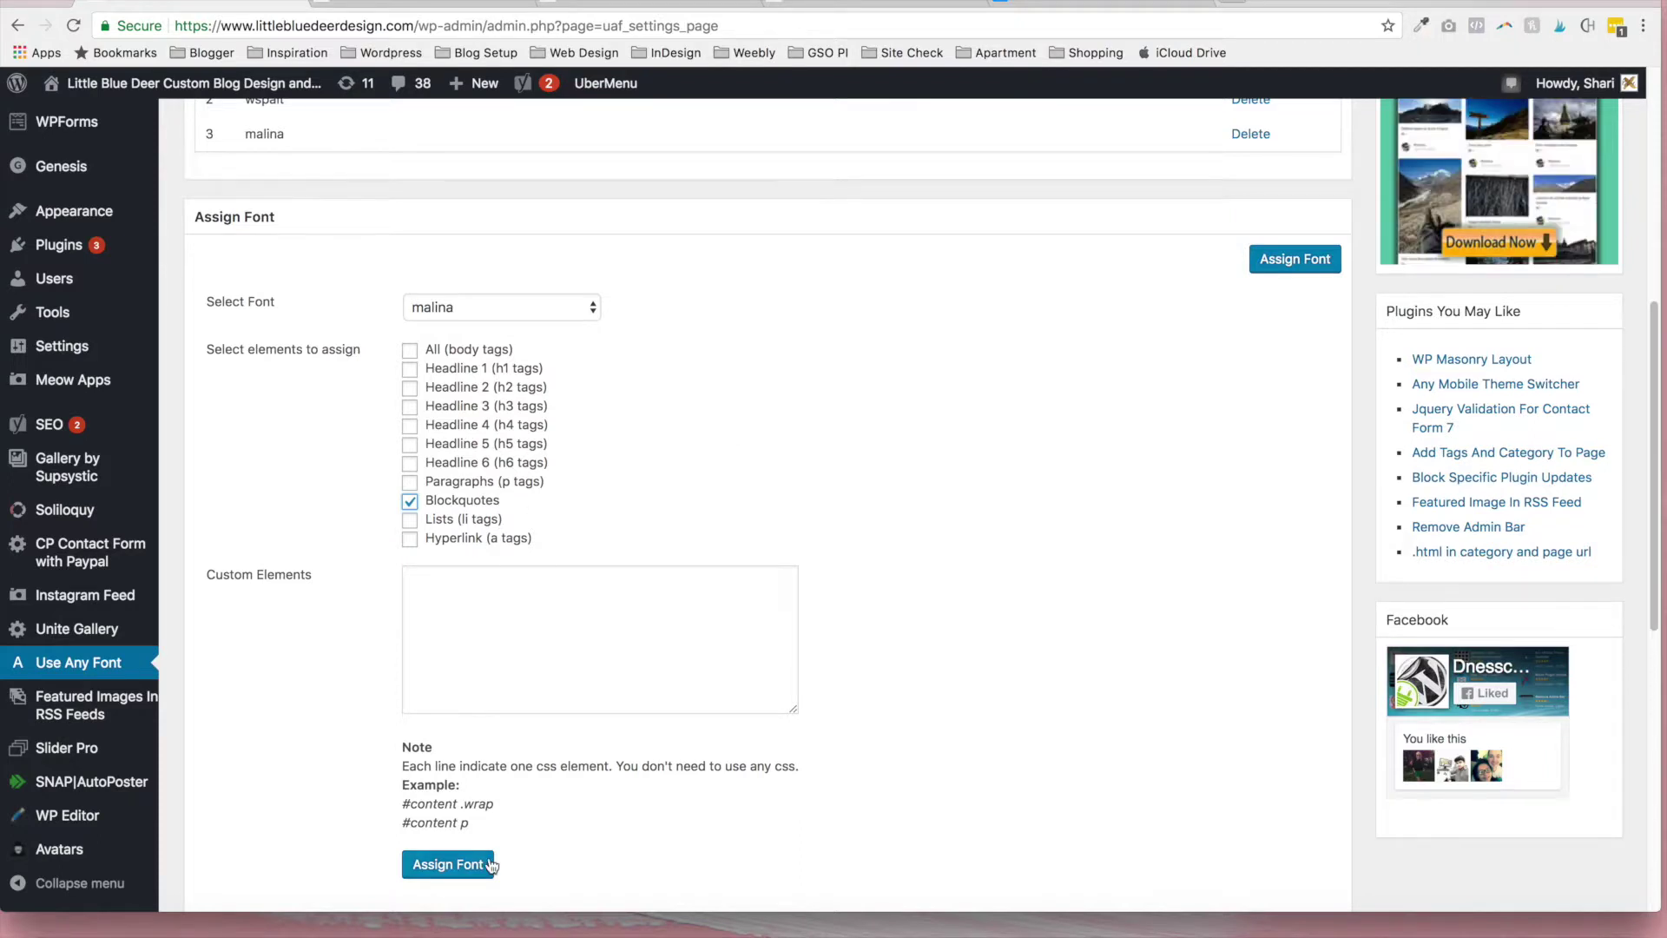
- Assign malina to blockquotes, then edit 'Wham Glam Thank You Ma'am' in Visual mode
click(448, 863)
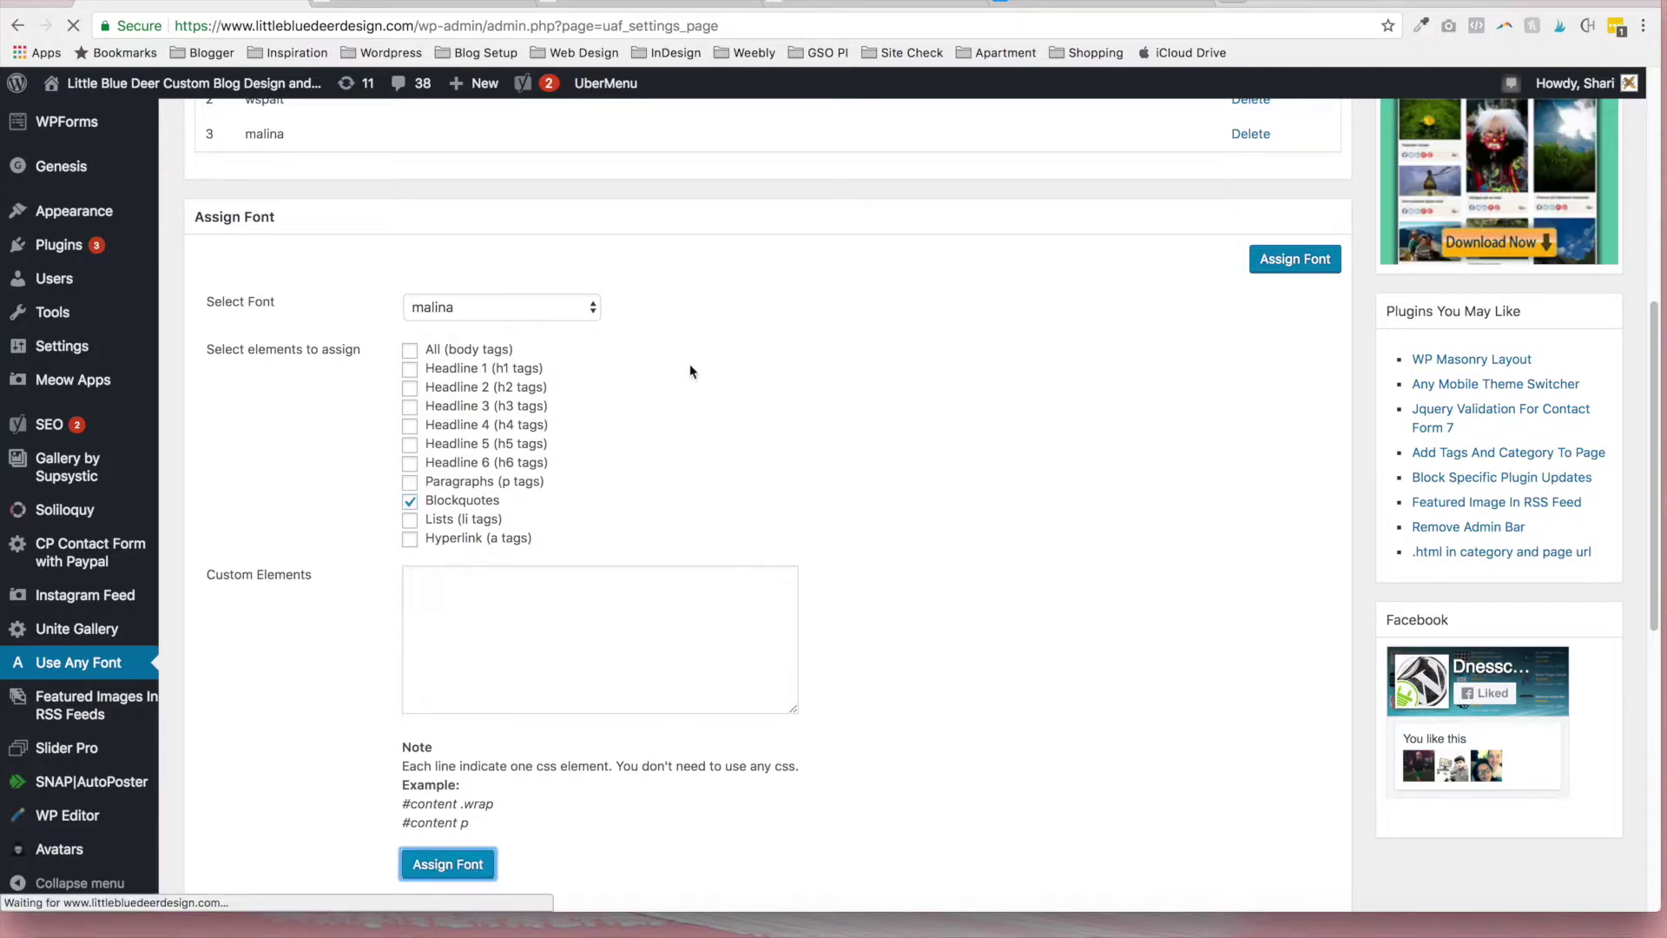
click(837, 5)
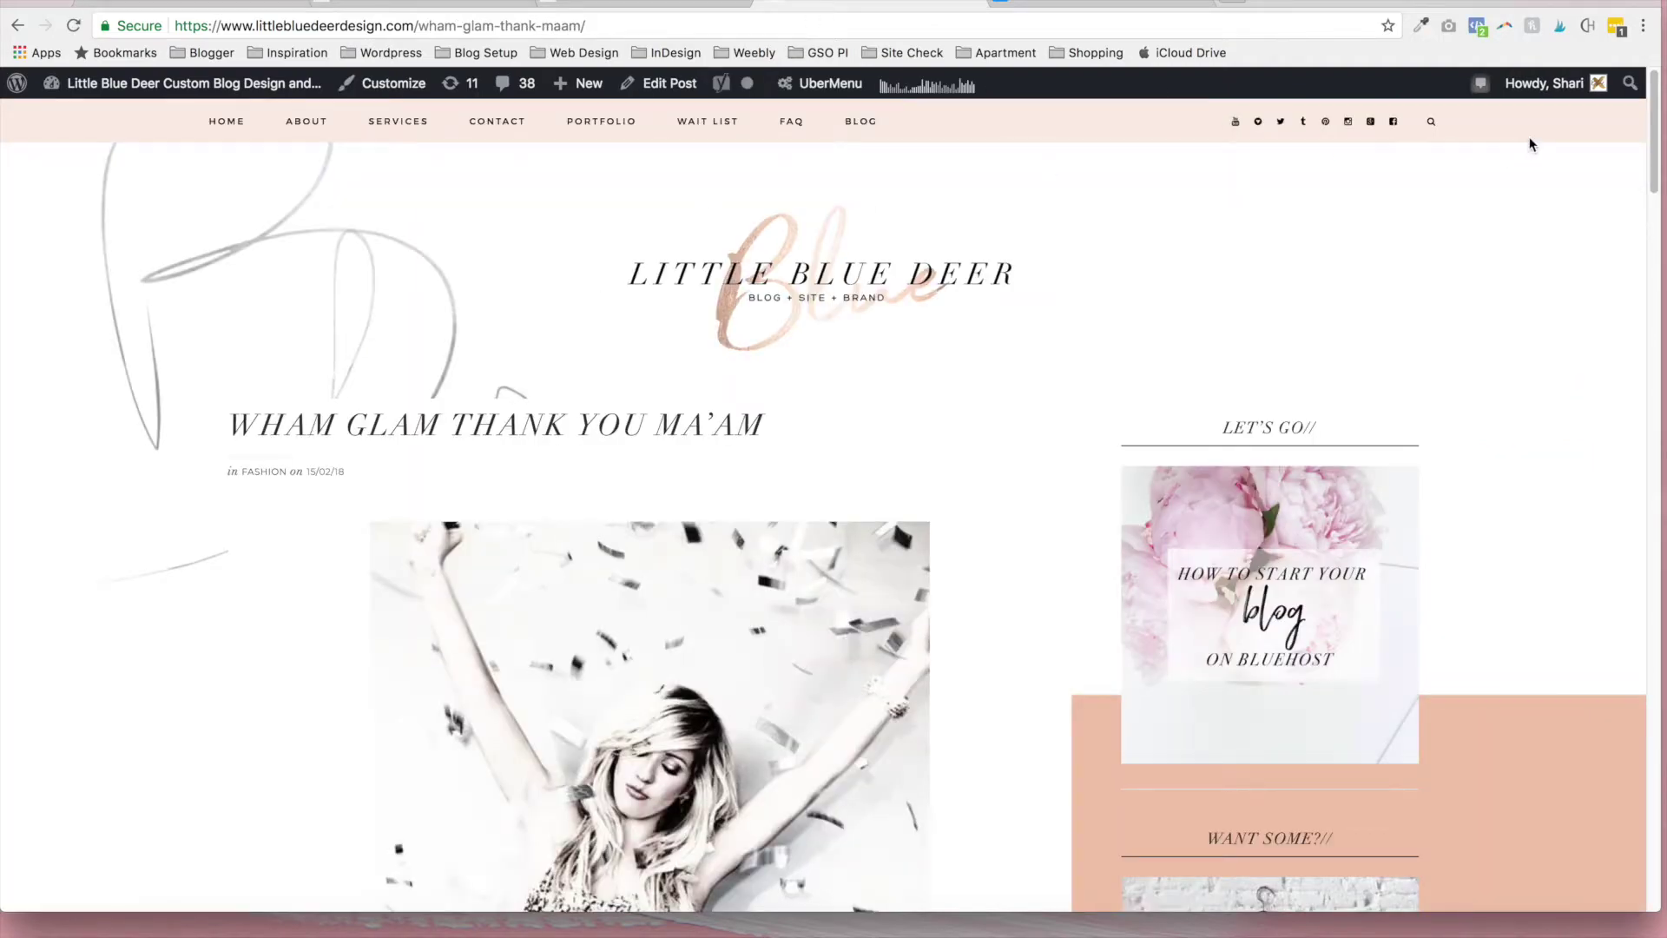
mouse_move(1650, 143)
mouse_down()
mouse_move(1651, 278)
mouse_move(1663, 154)
mouse_up()
click(689, 7)
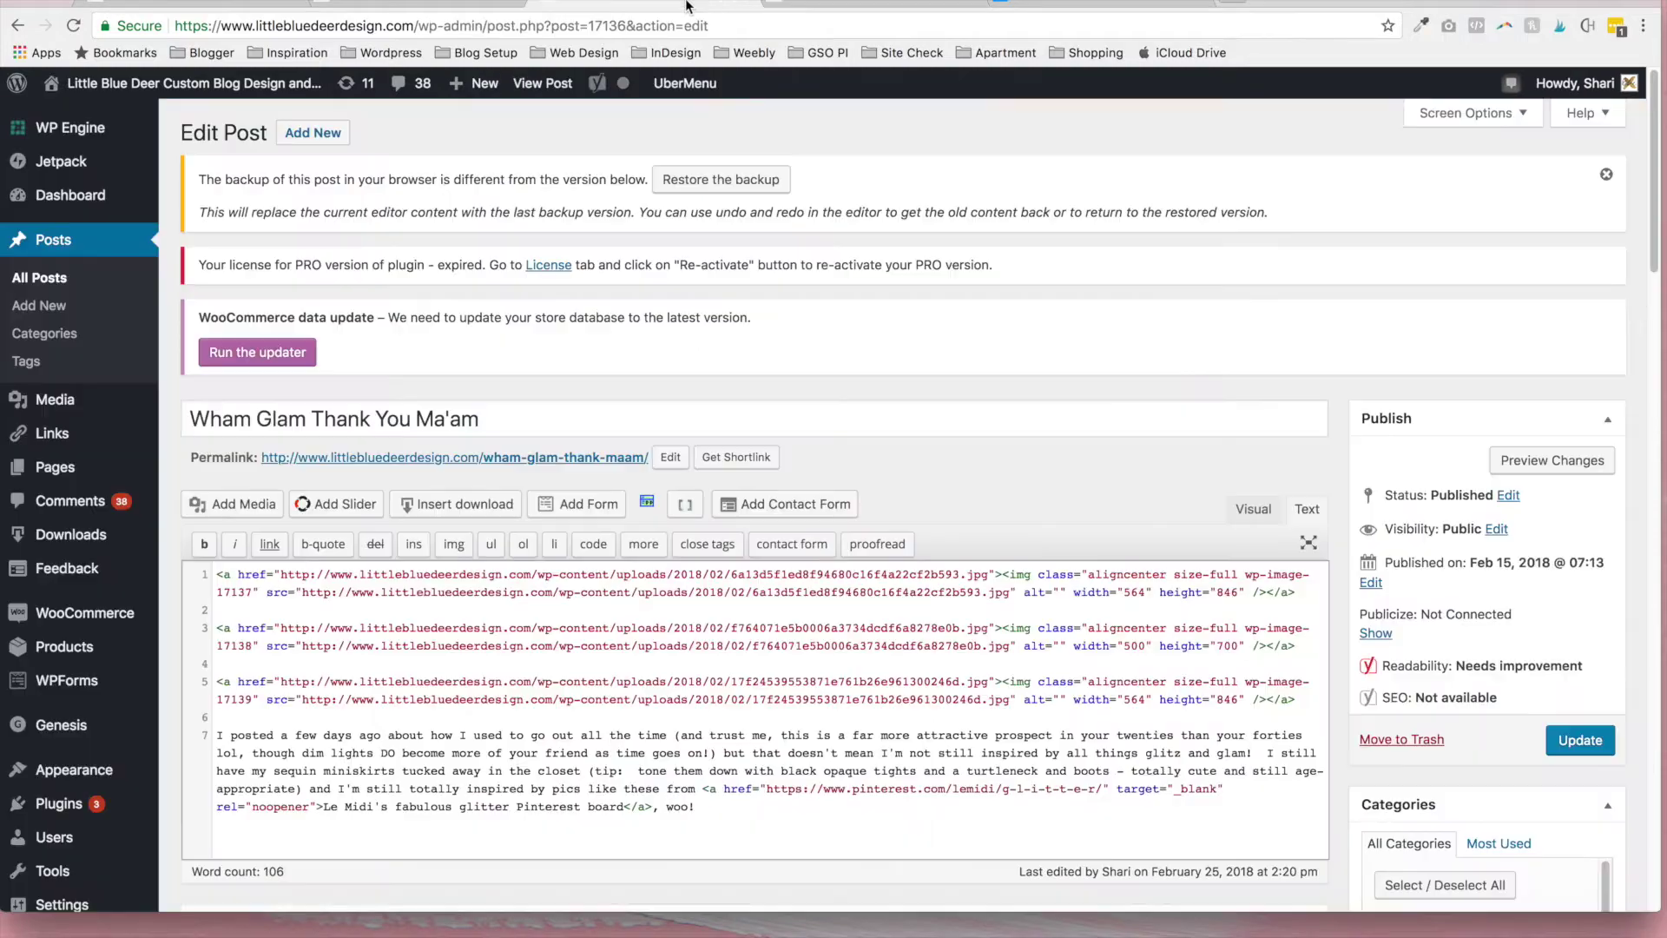
click(1253, 509)
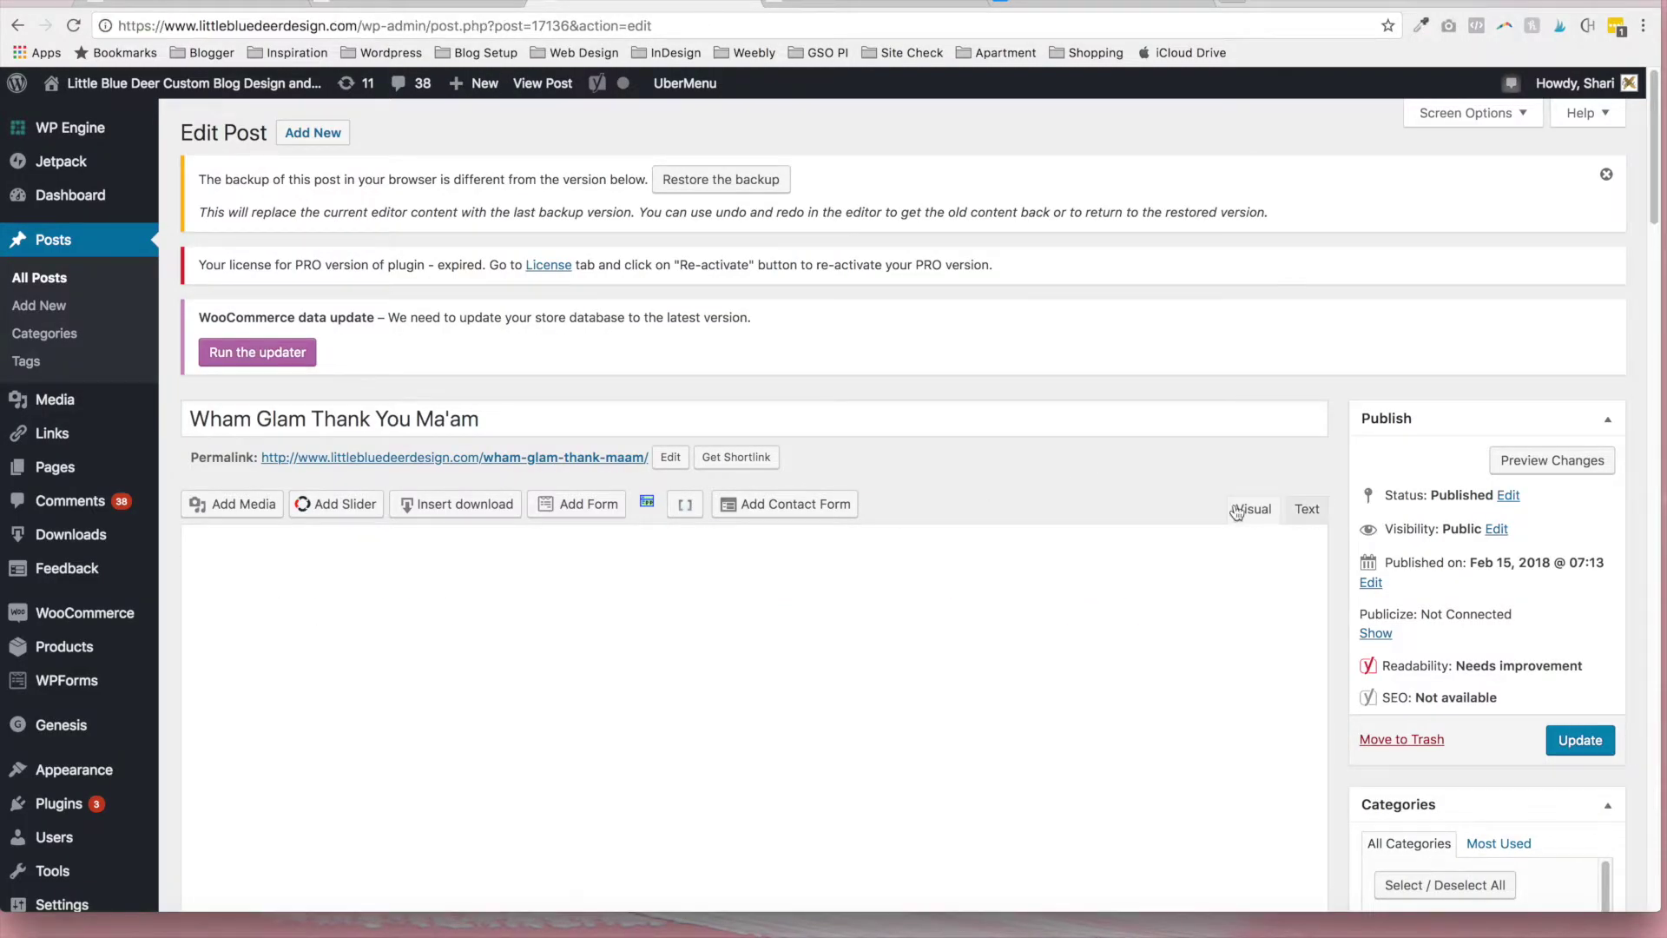
- Add a new final paragraph reading 'My custom font text headline here' to the post
drag(1655, 201, 1531, 544)
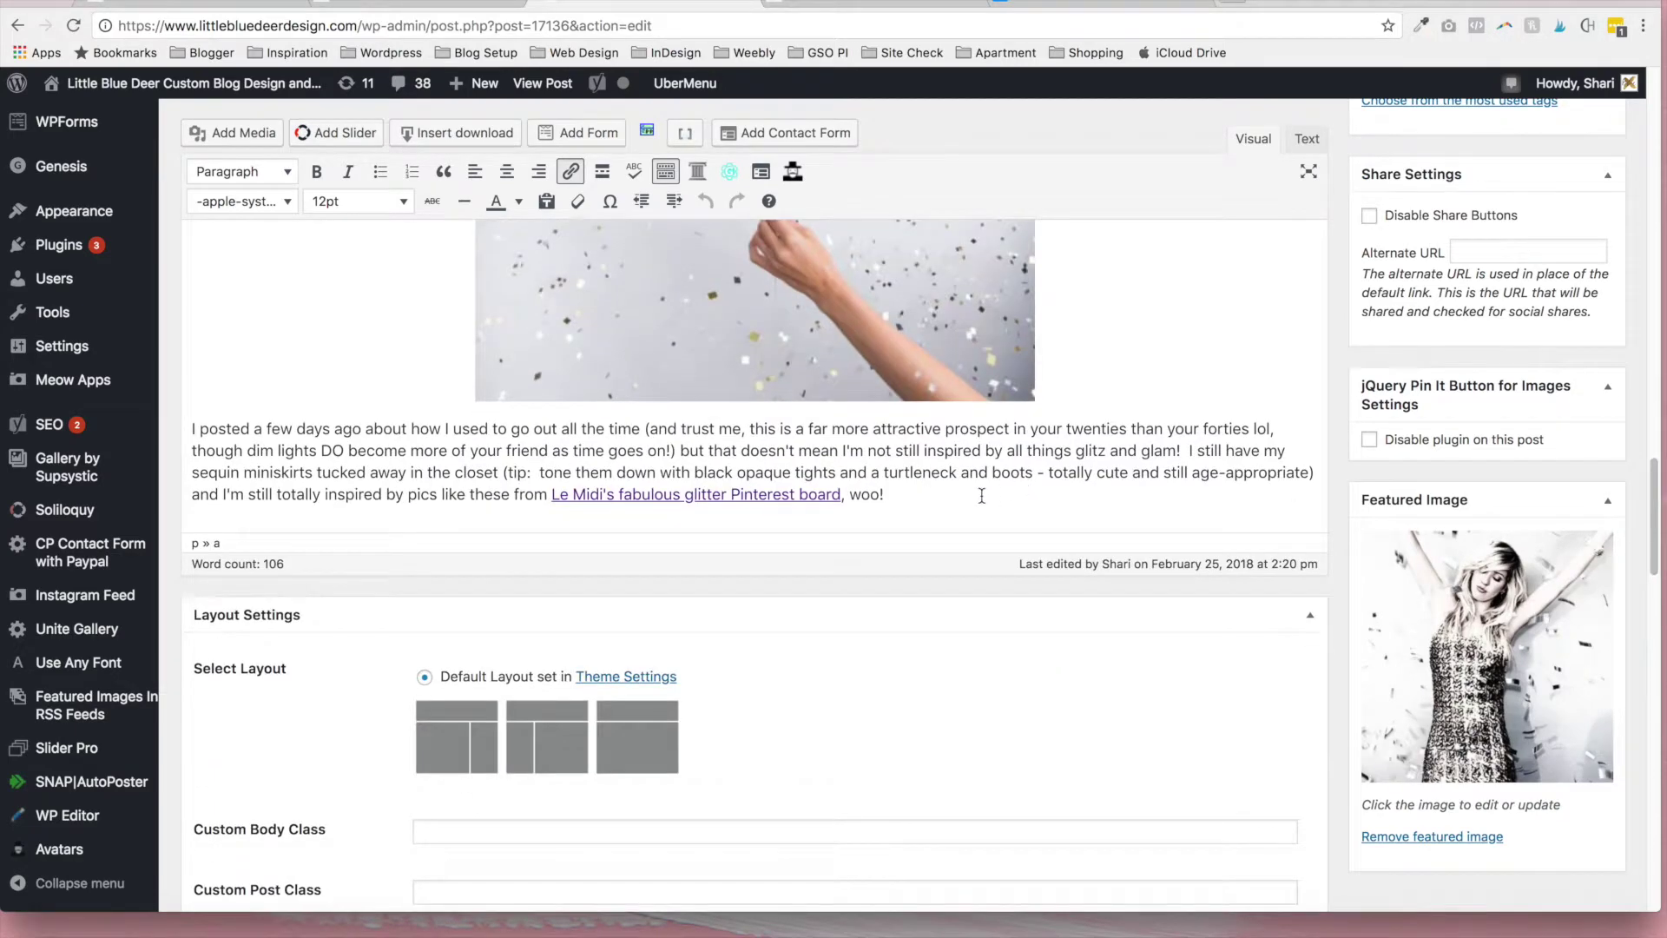
key(Return)
key(Return)
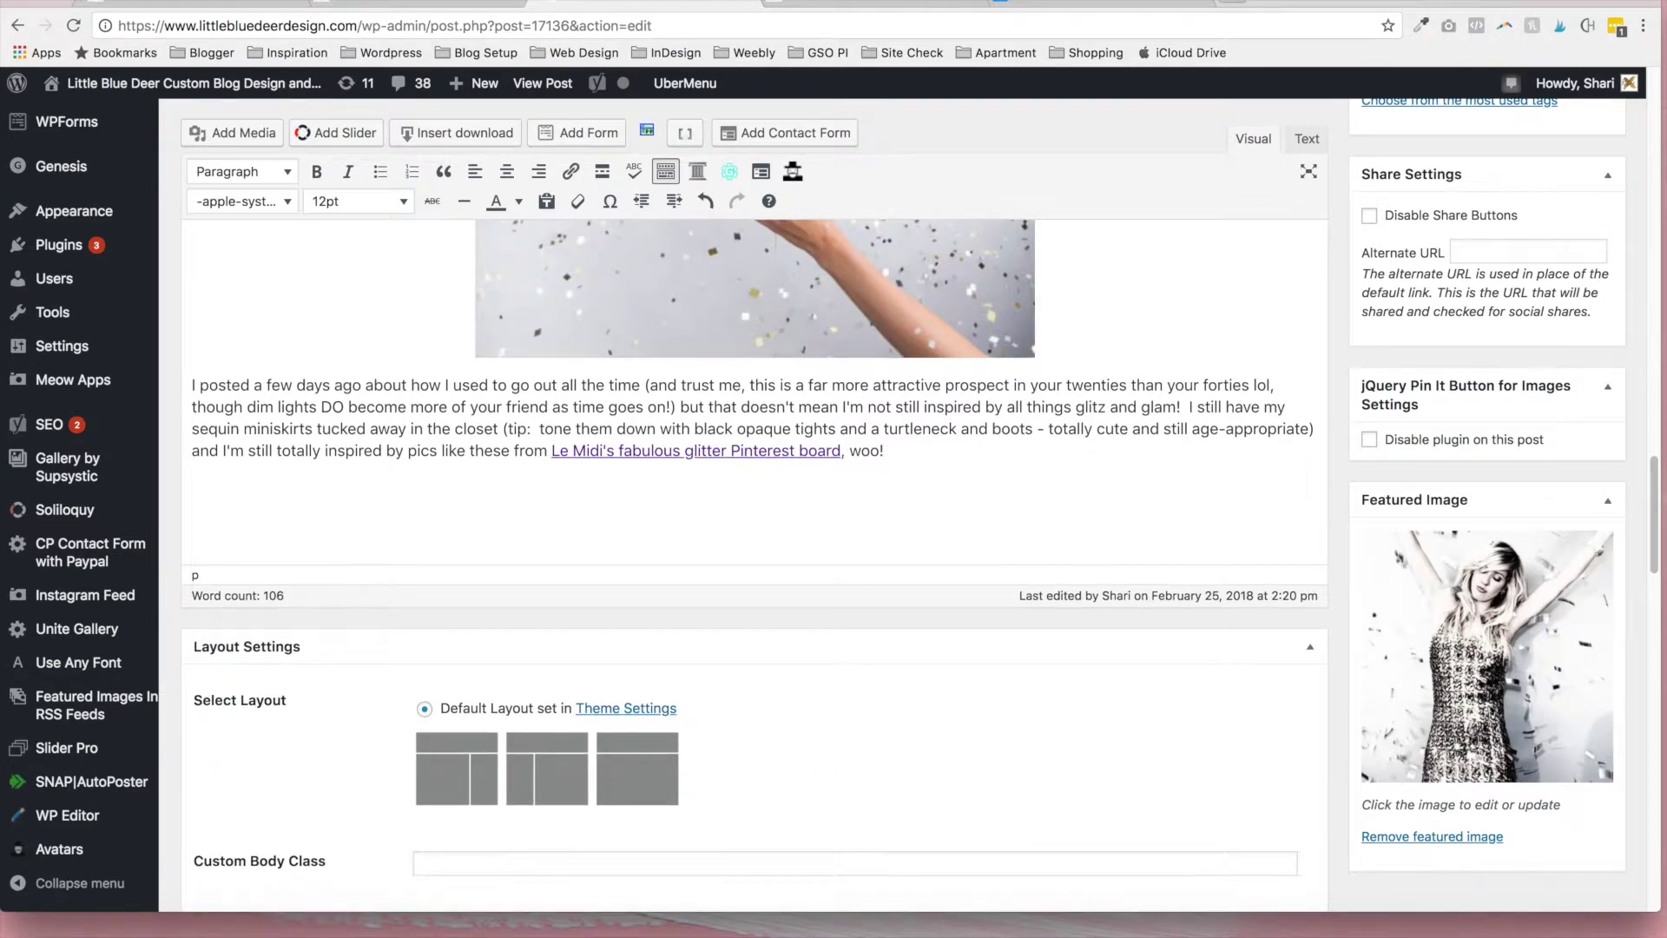
text(My custom )
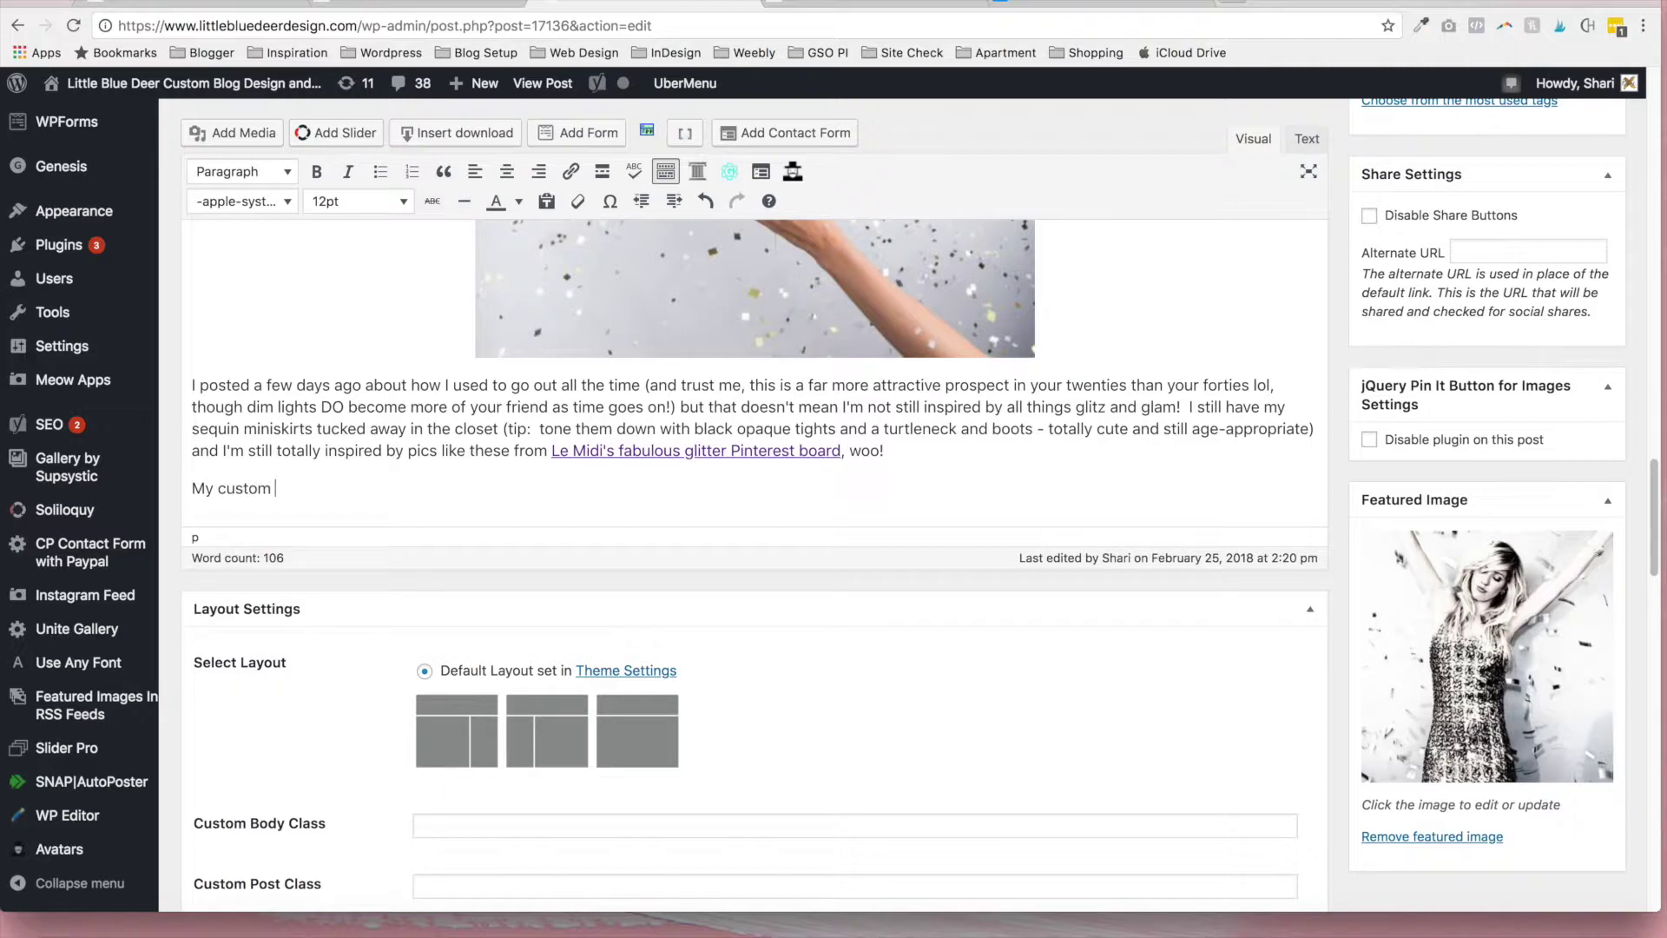
text(font text headline here)
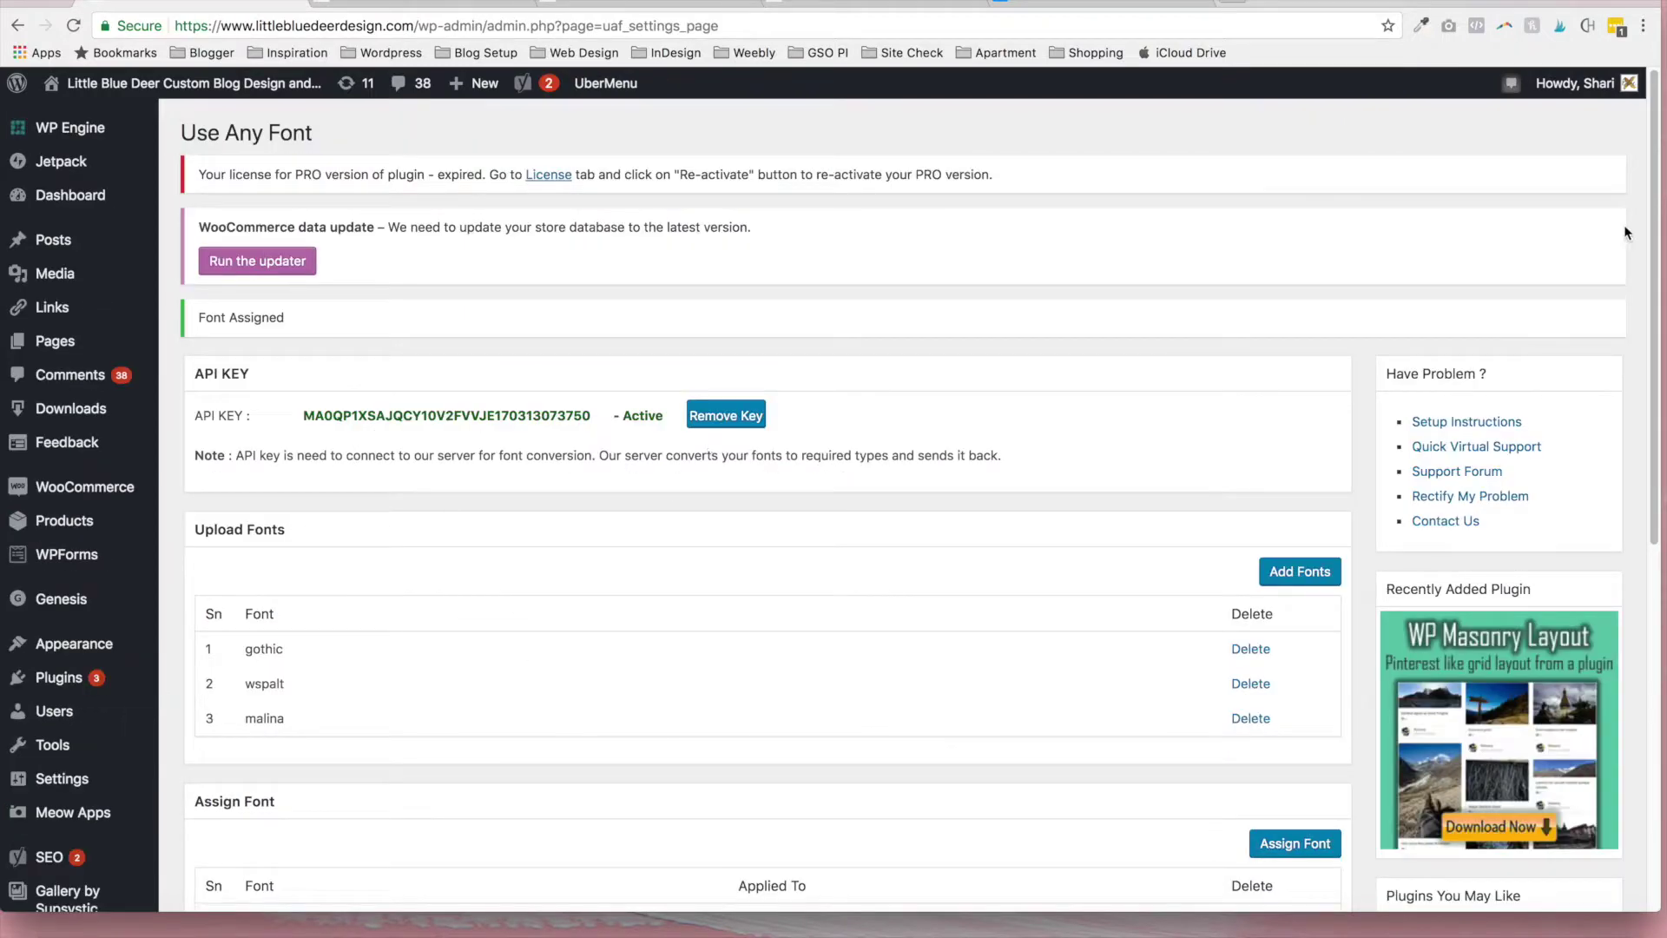
drag(1653, 234, 1653, 503)
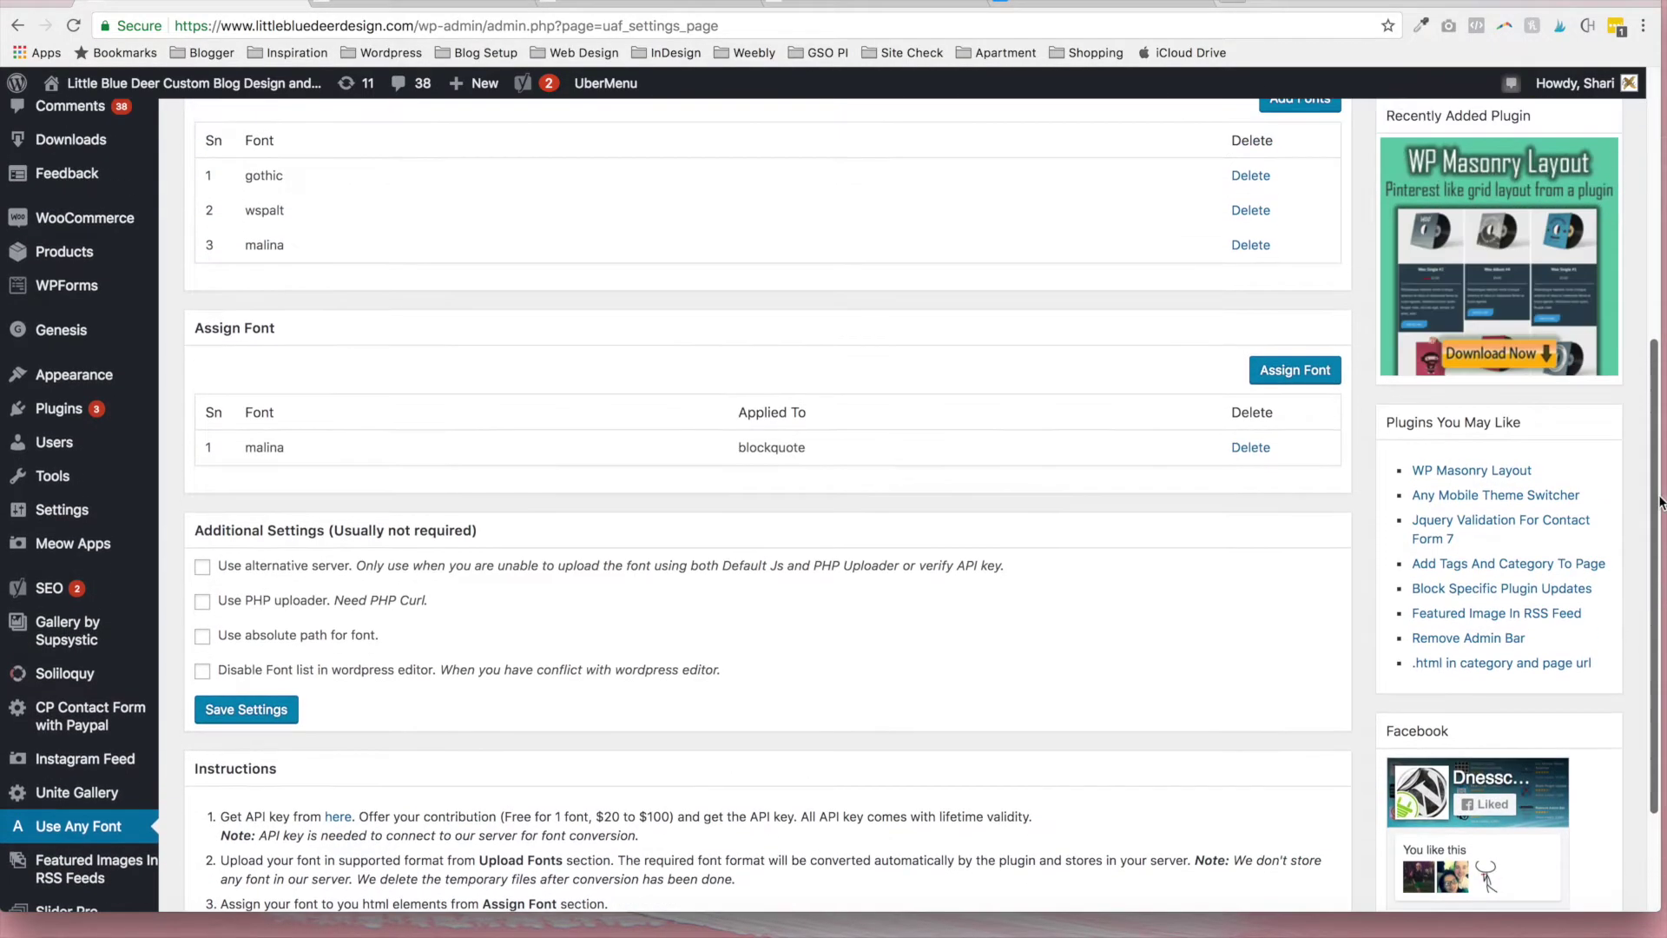
click(705, 9)
- Format the new closing headline line as a blockquote and save the post with Update
drag(450, 492, 188, 490)
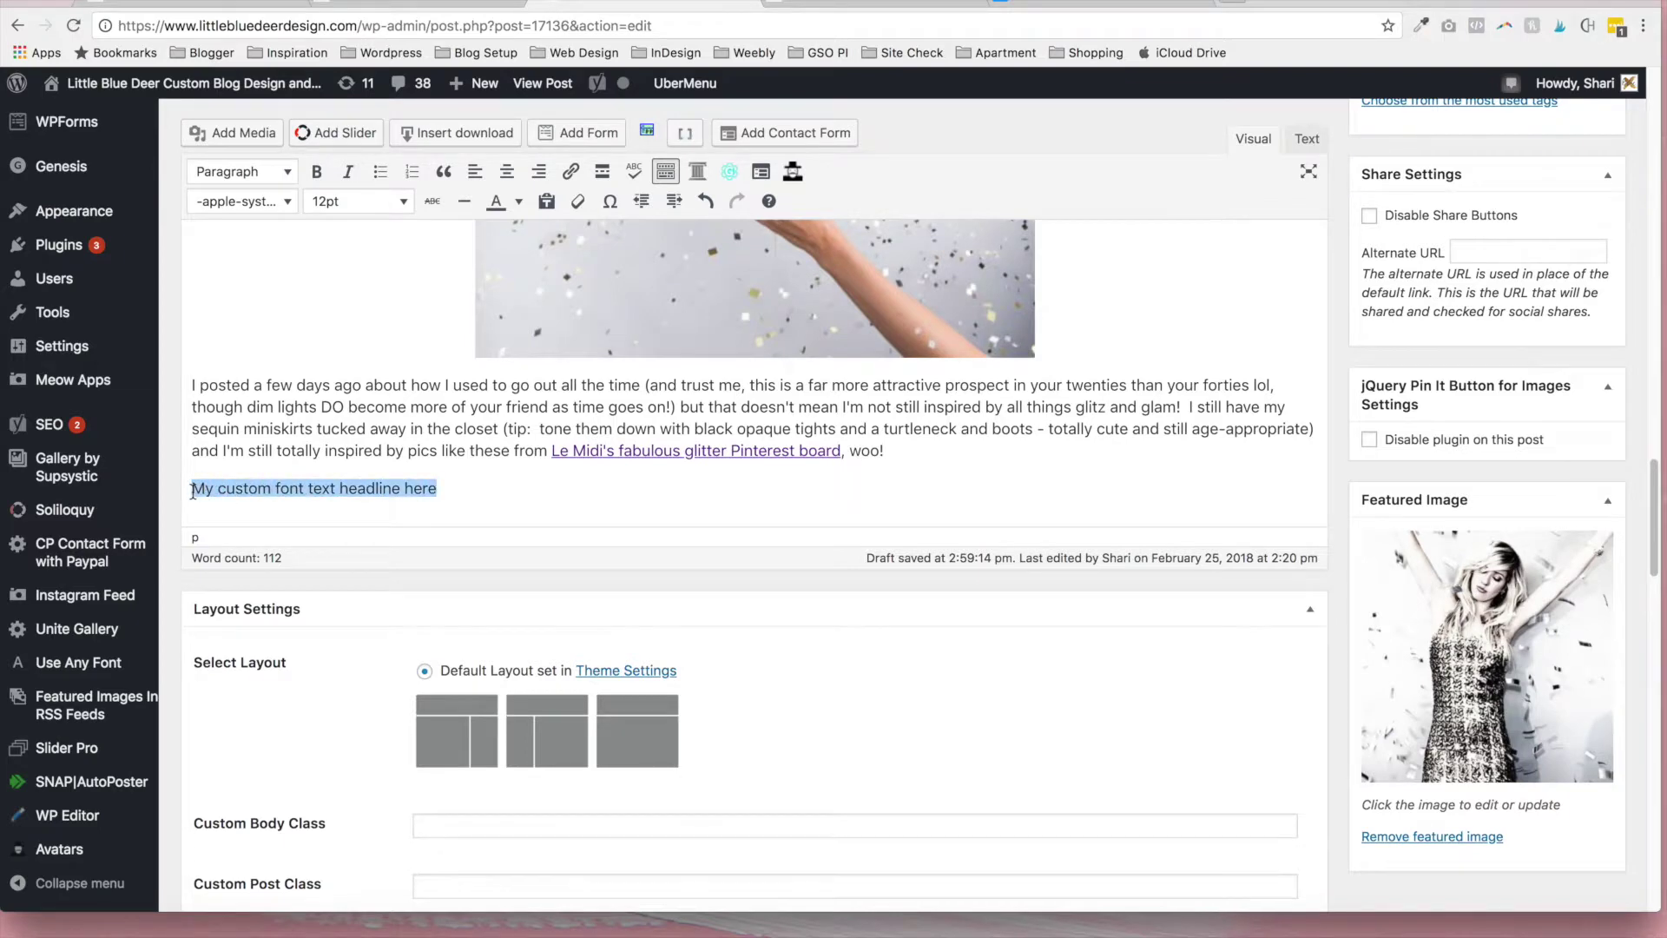
click(444, 177)
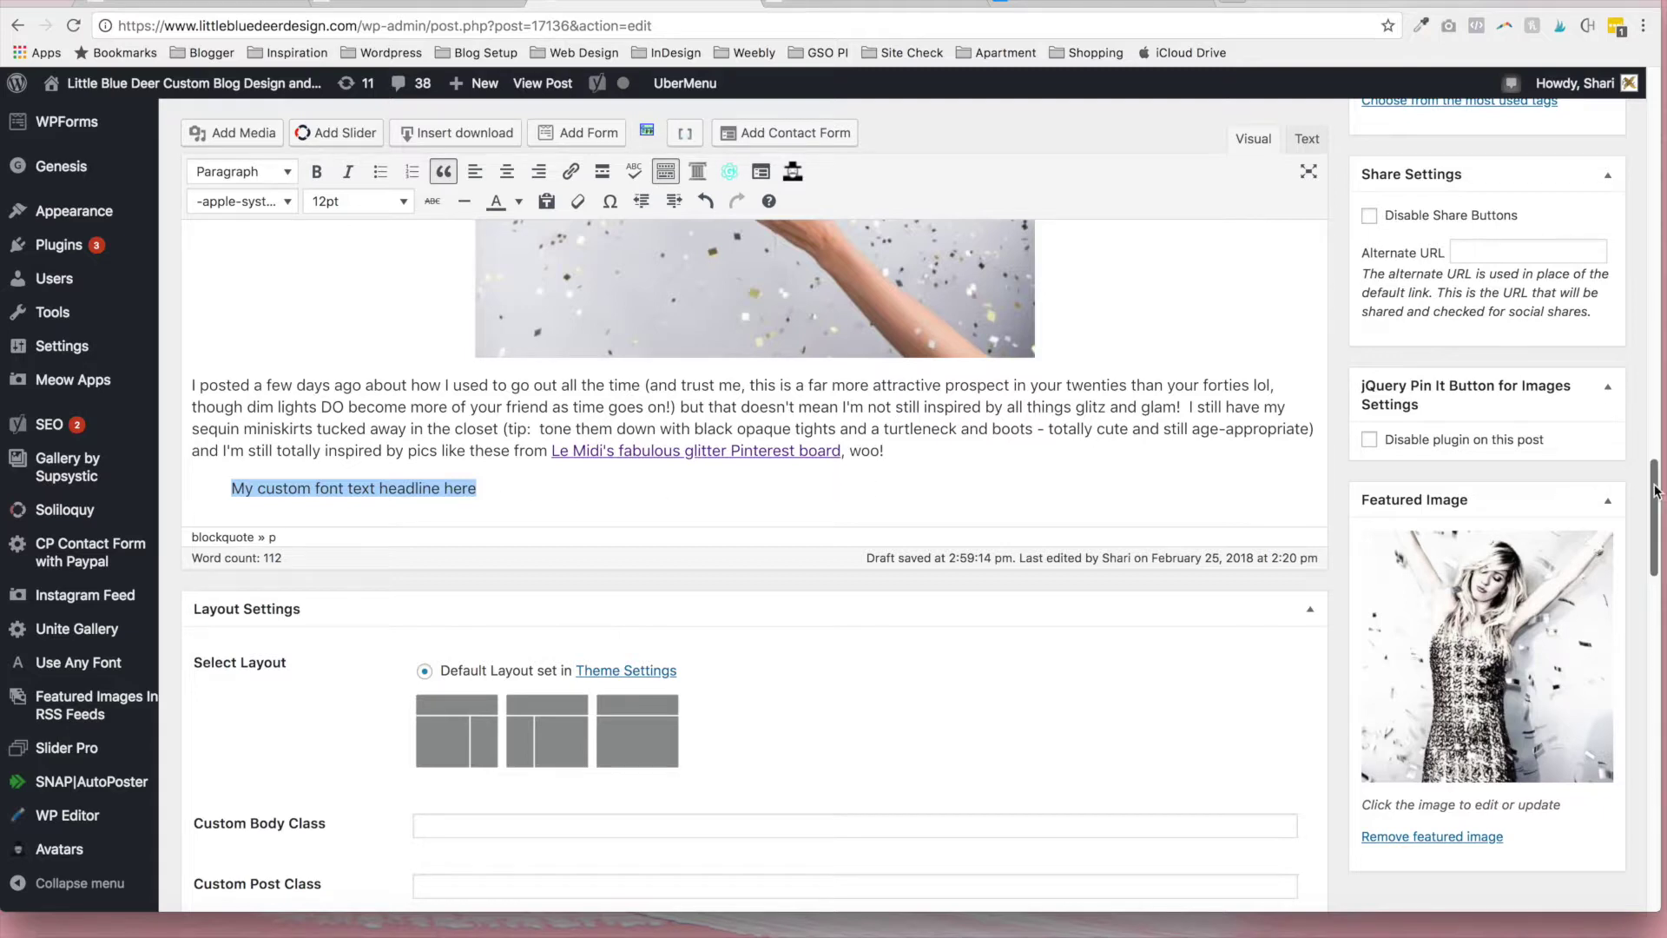
drag(1654, 490, 1654, 386)
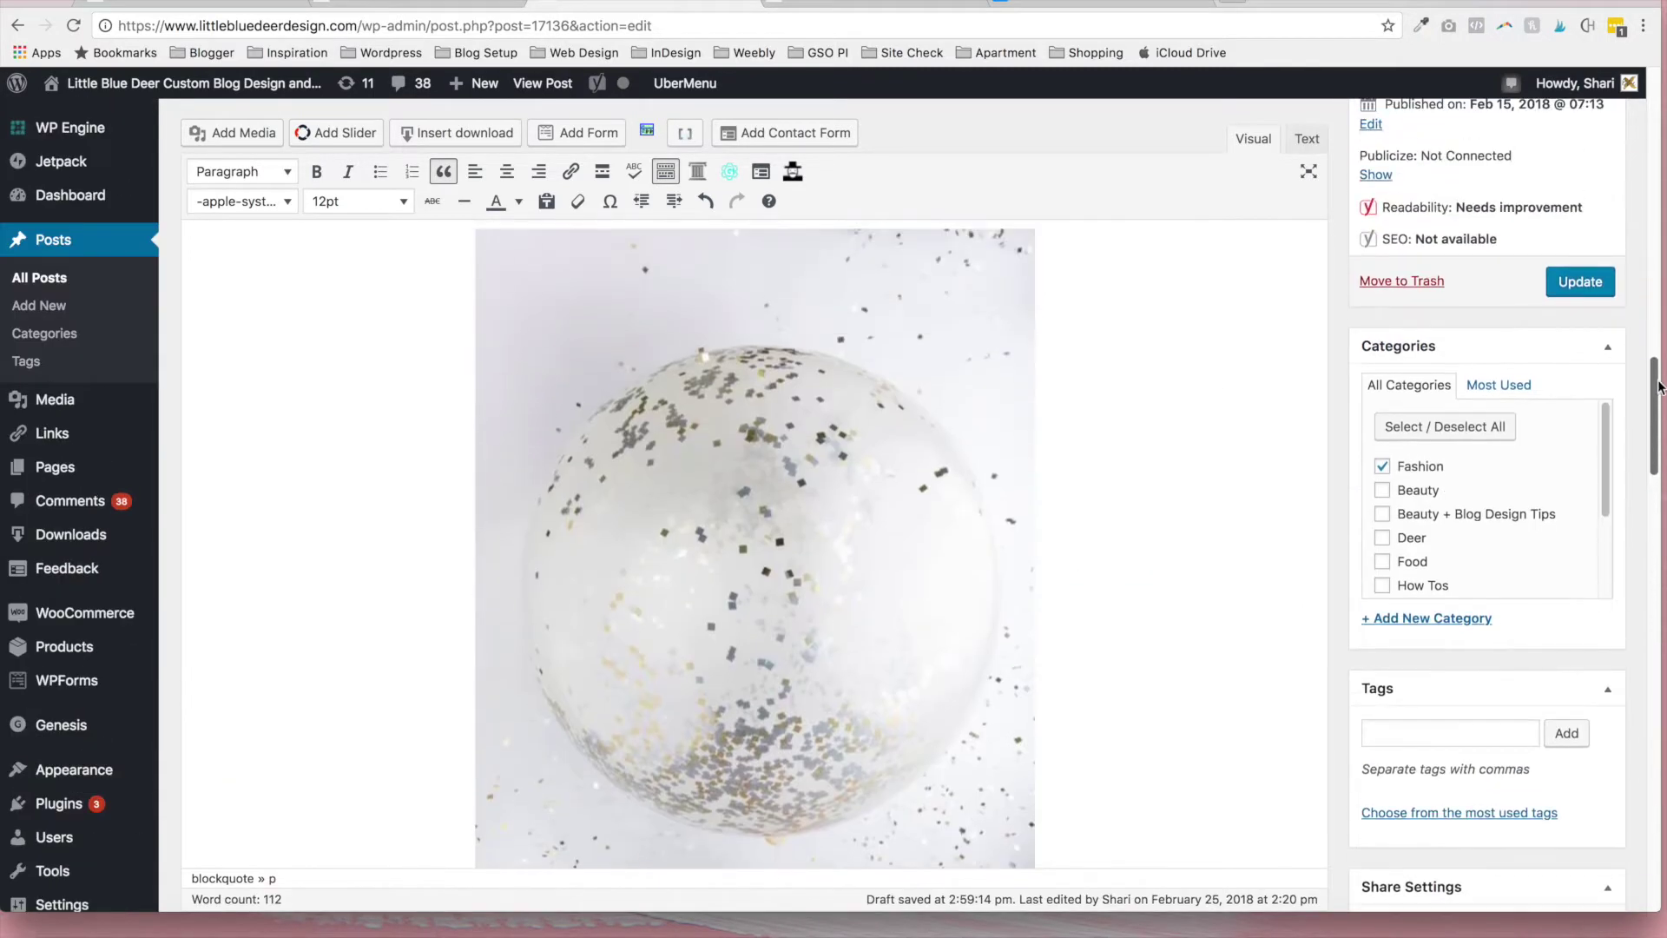
click(1593, 286)
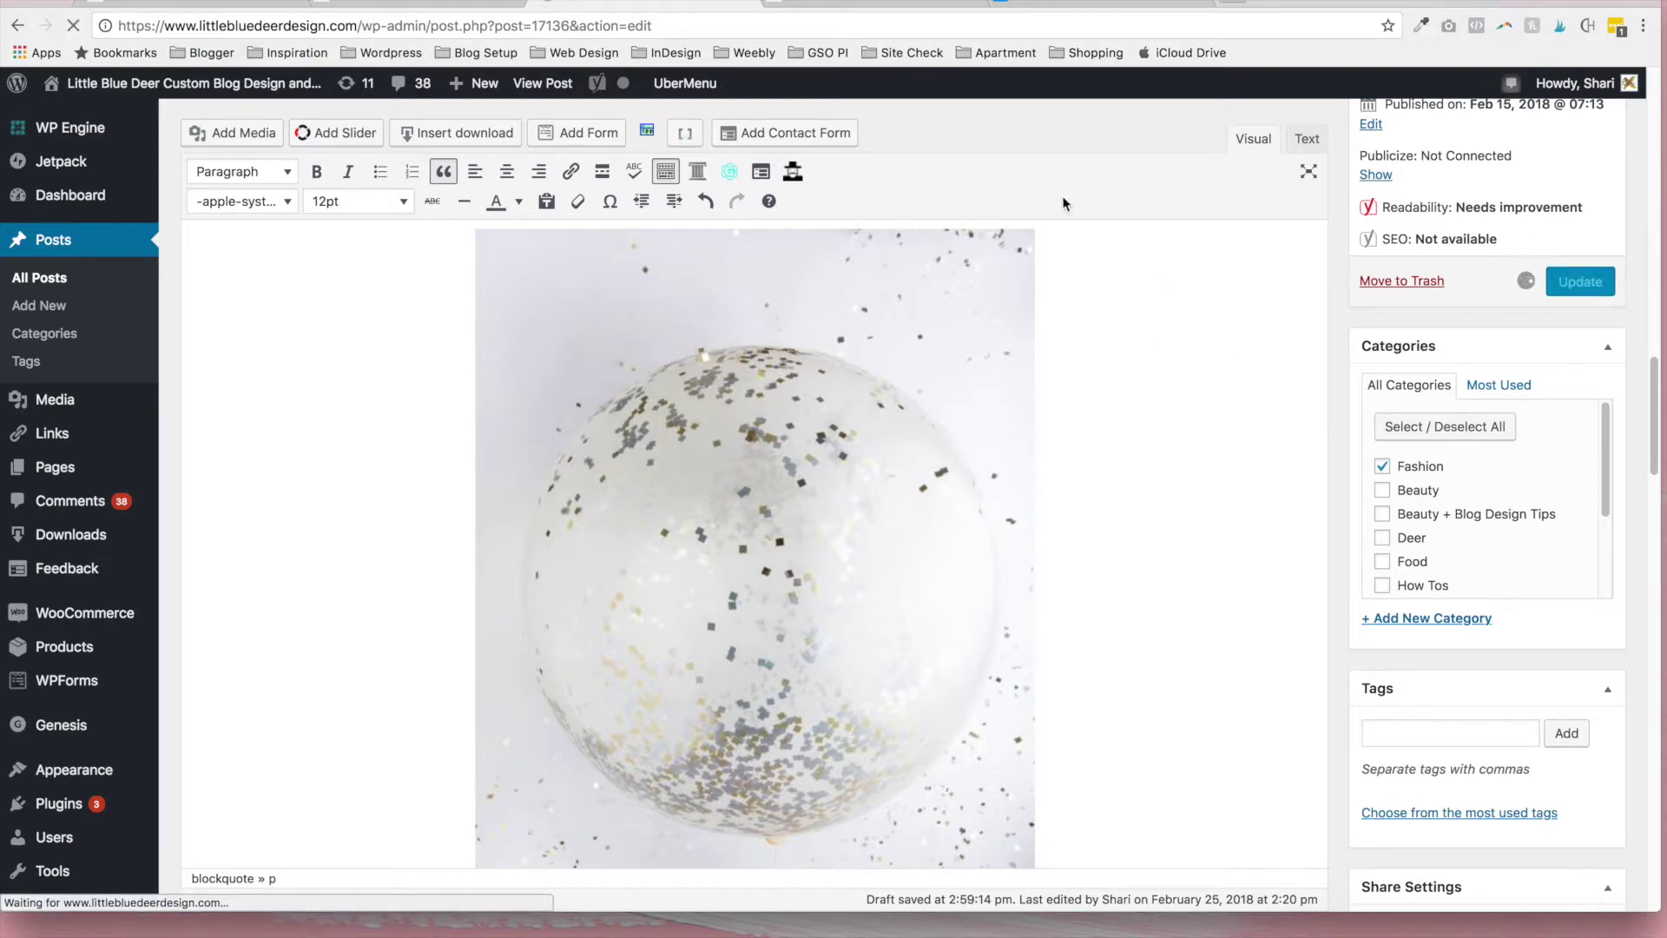
- Reload the live post to check the headline renders in the Malina script font, then return to Edit Post
click(895, 3)
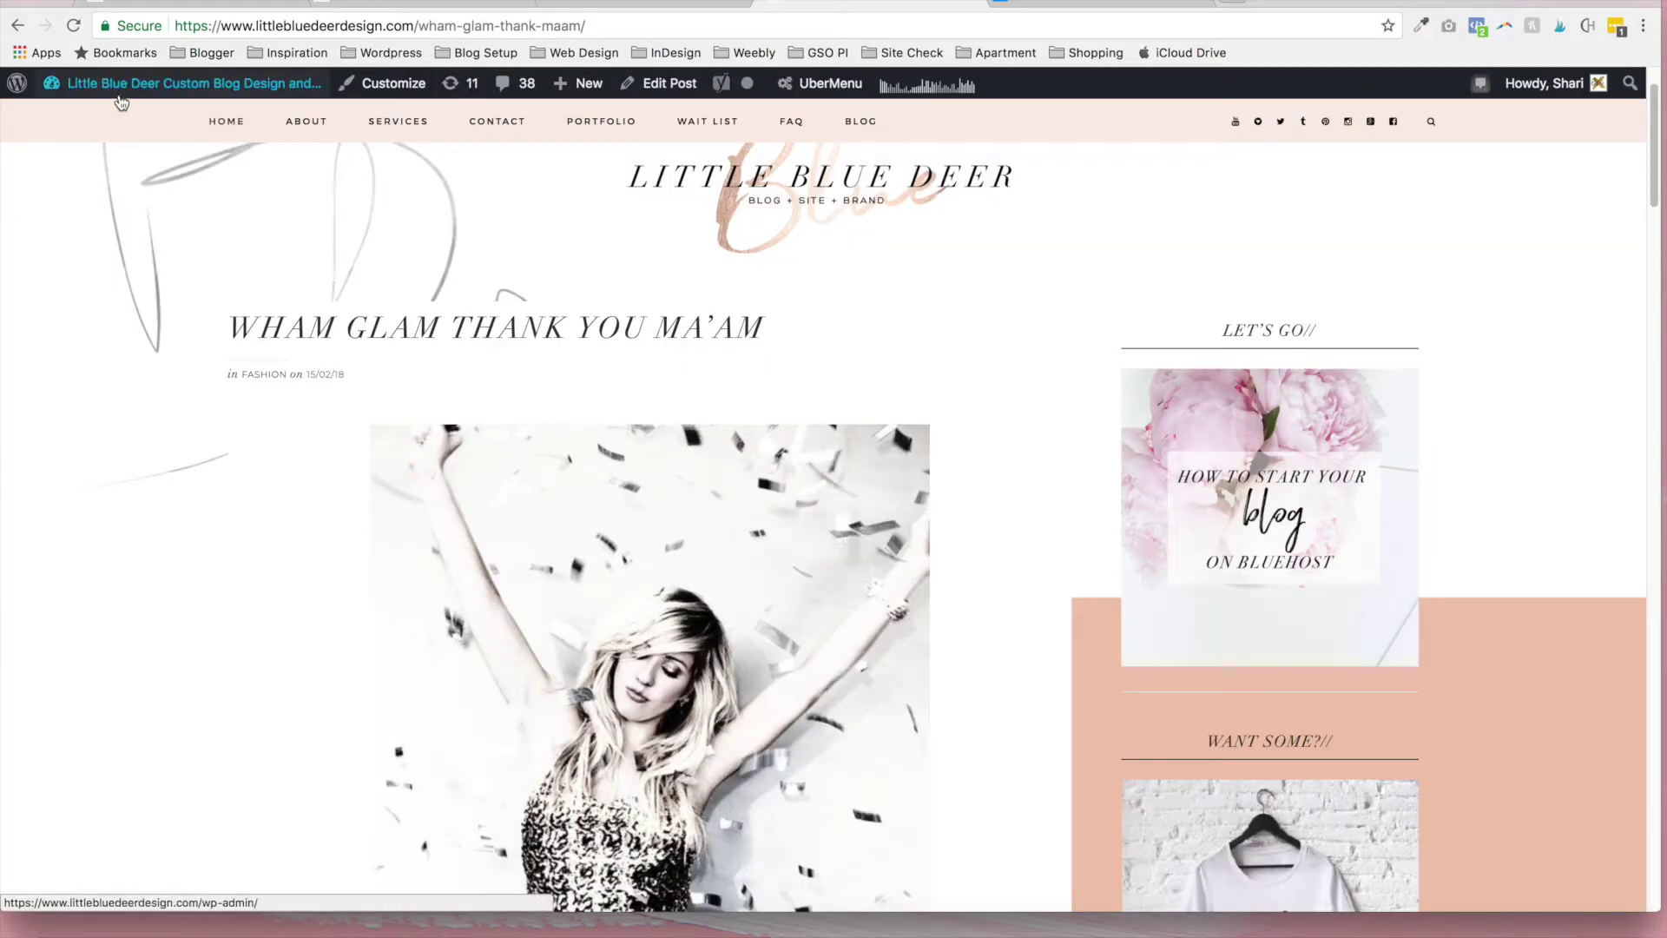
click(74, 27)
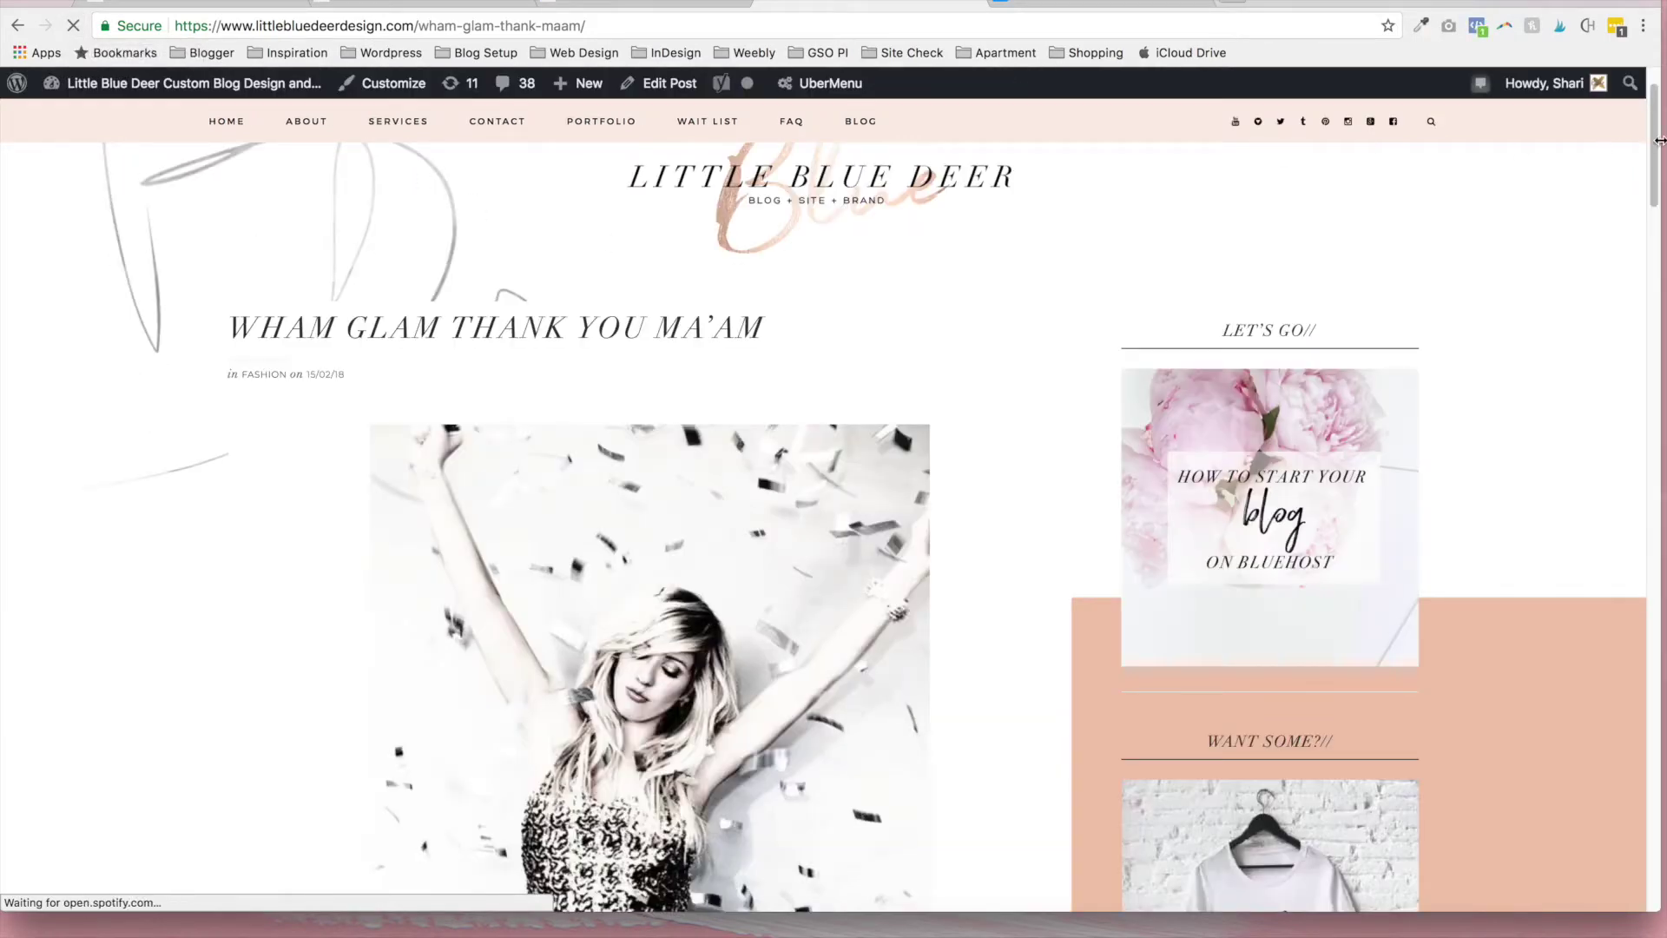
drag(1659, 140, 1649, 522)
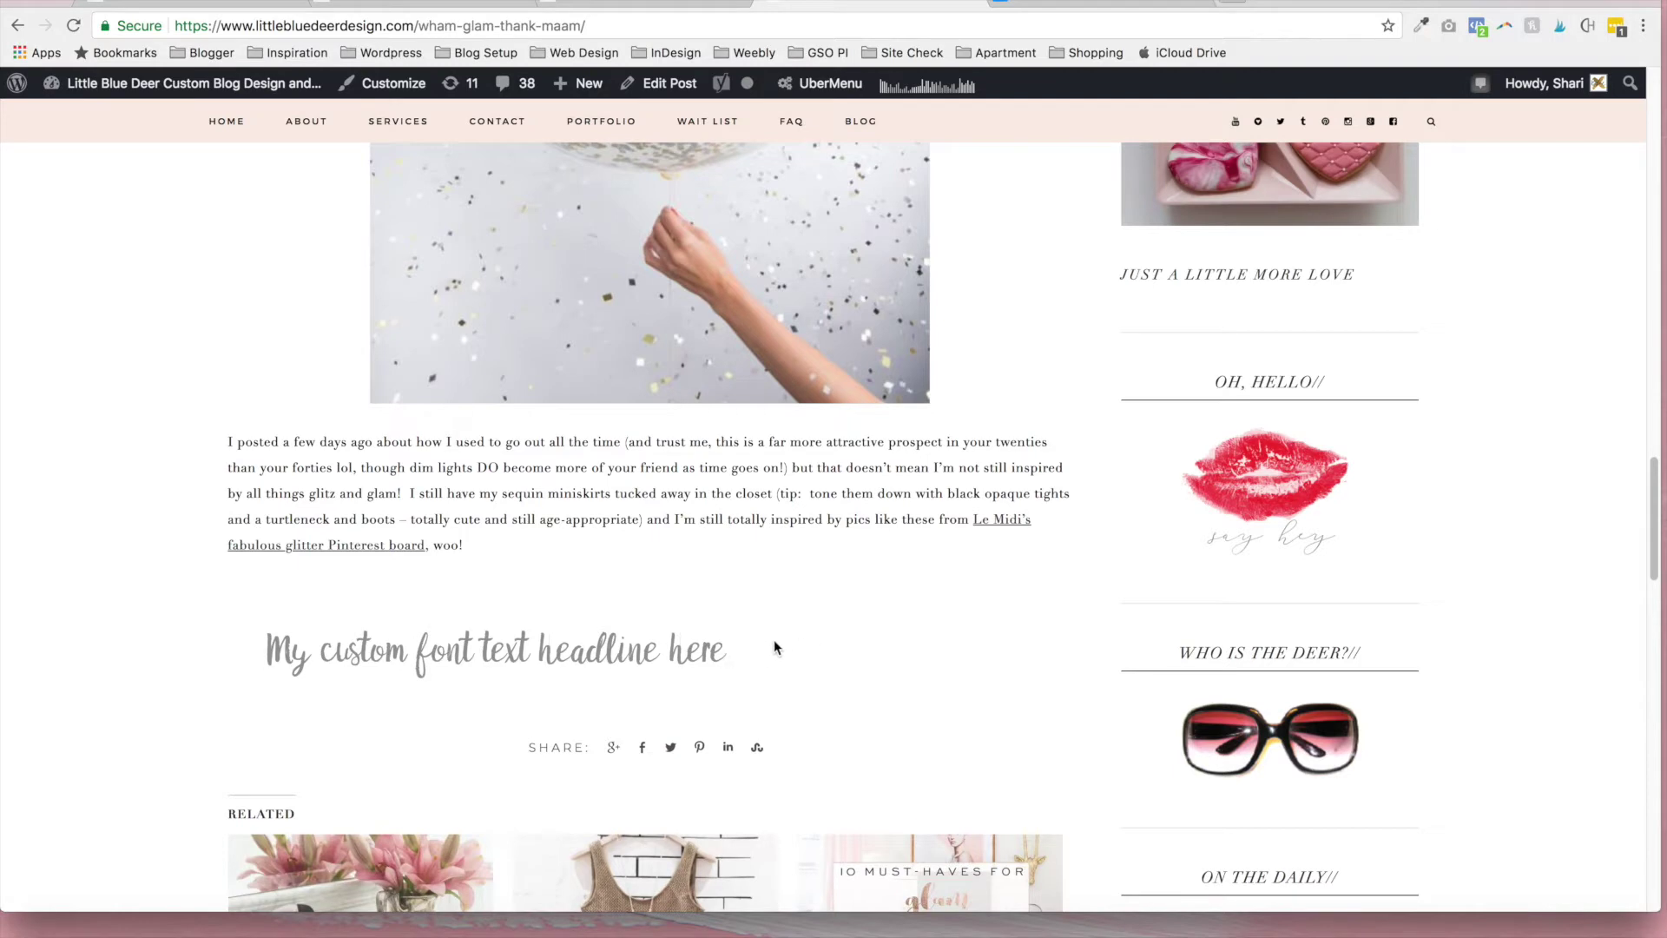
click(660, 83)
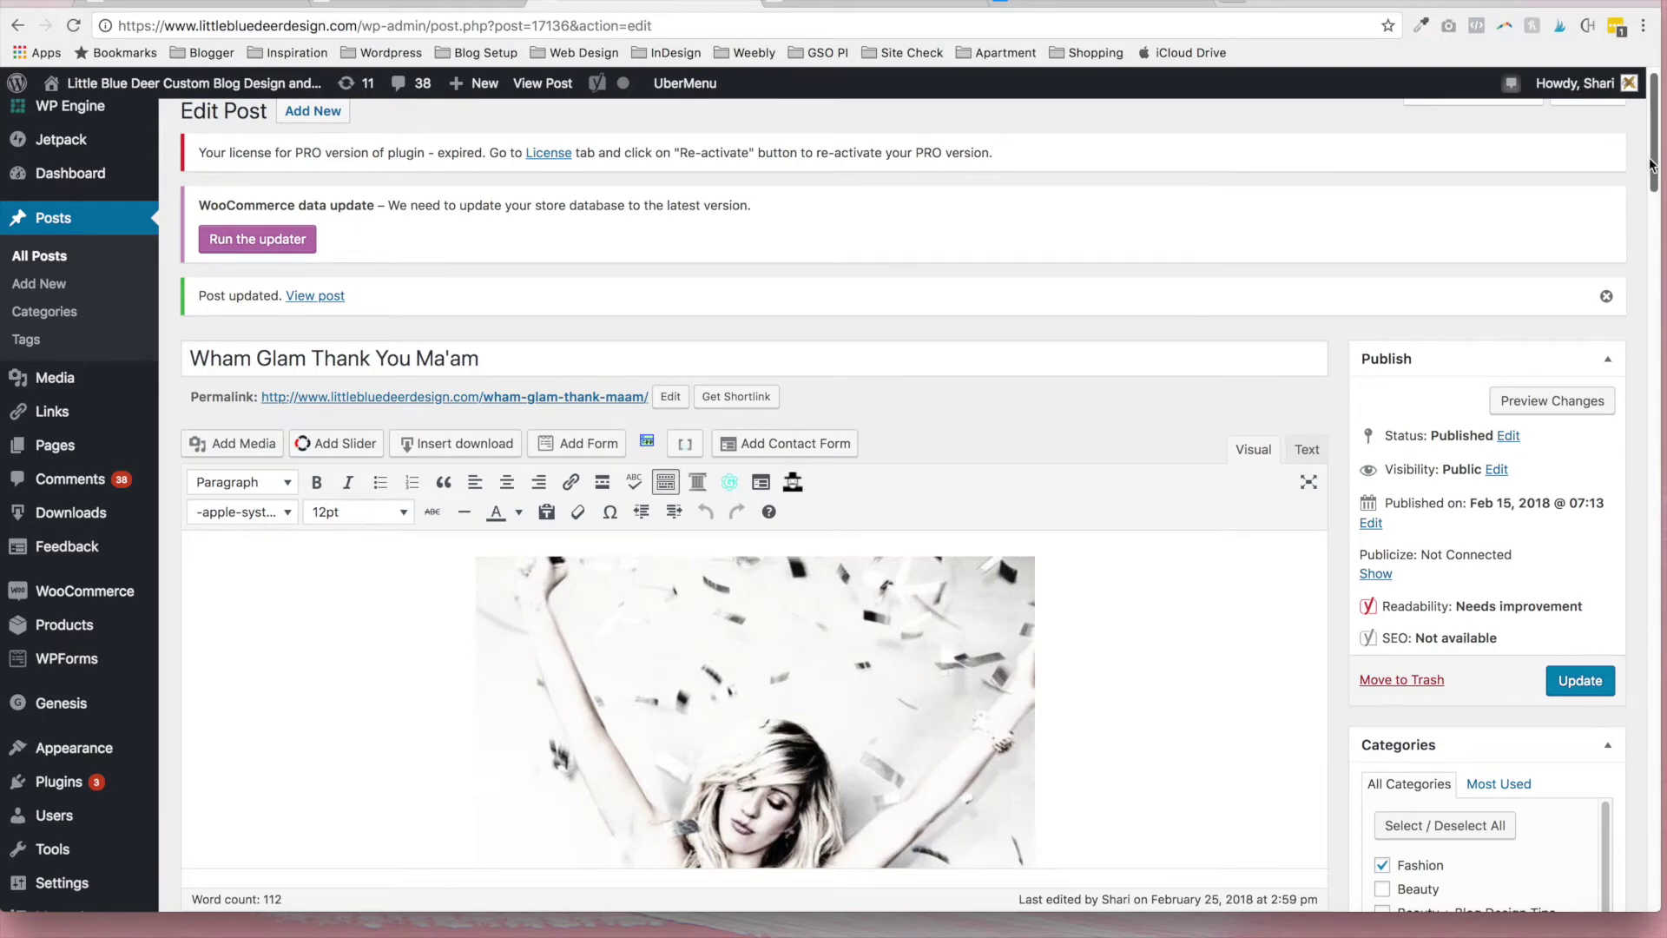
drag(1651, 163, 1643, 527)
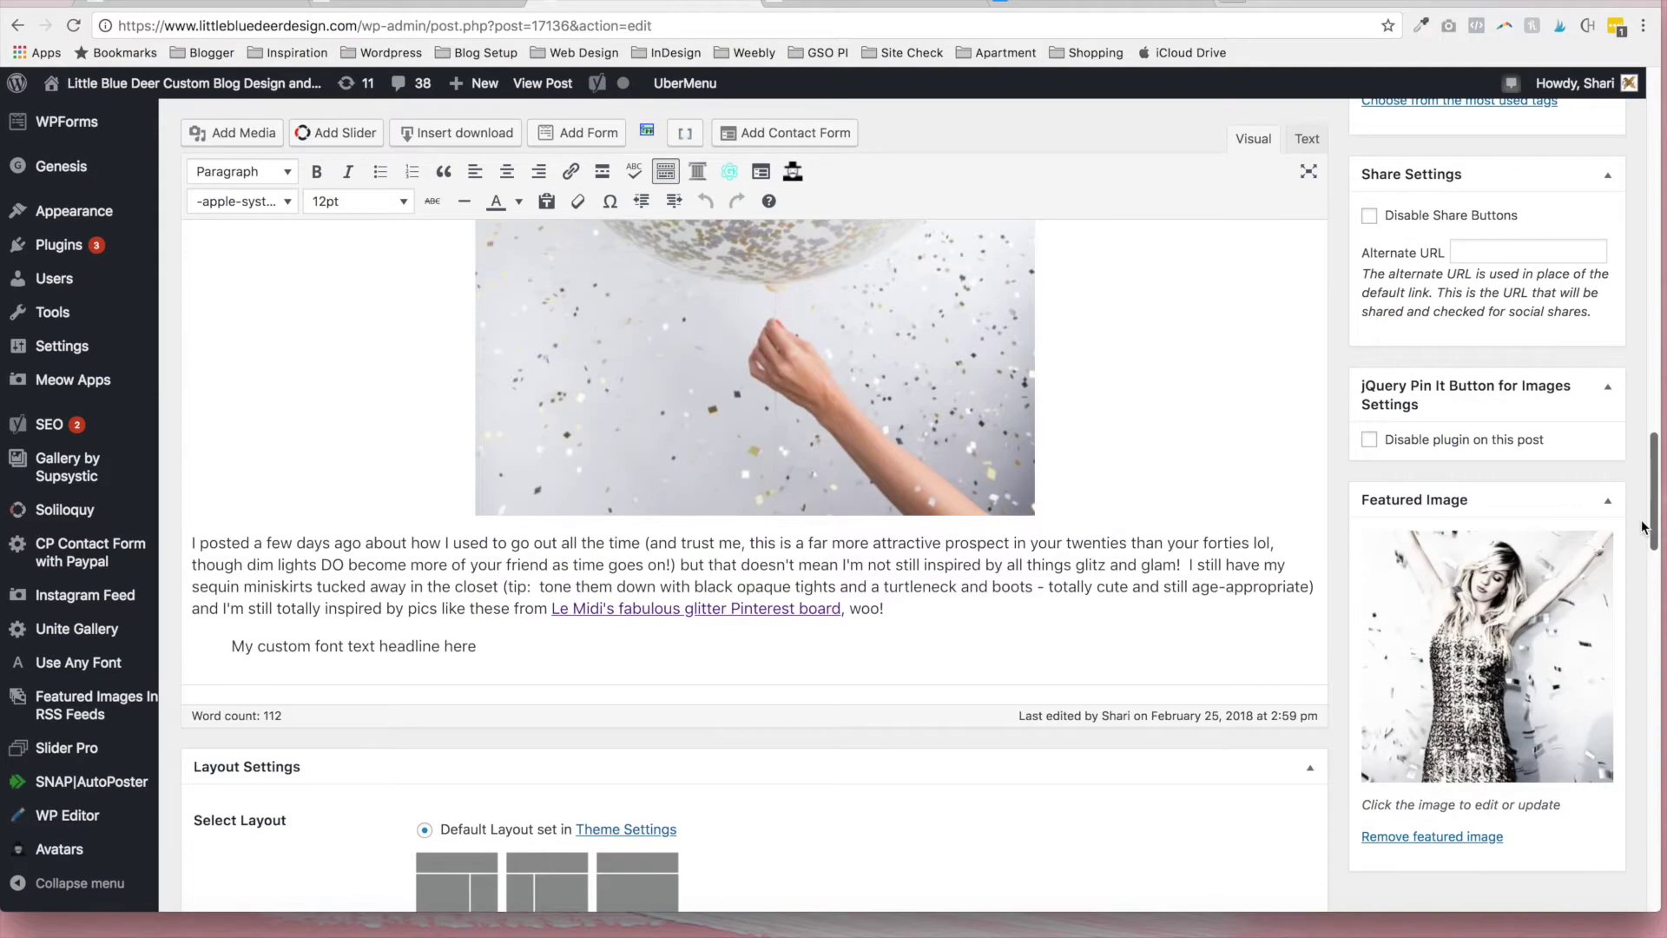
click(474, 648)
drag(477, 646, 231, 646)
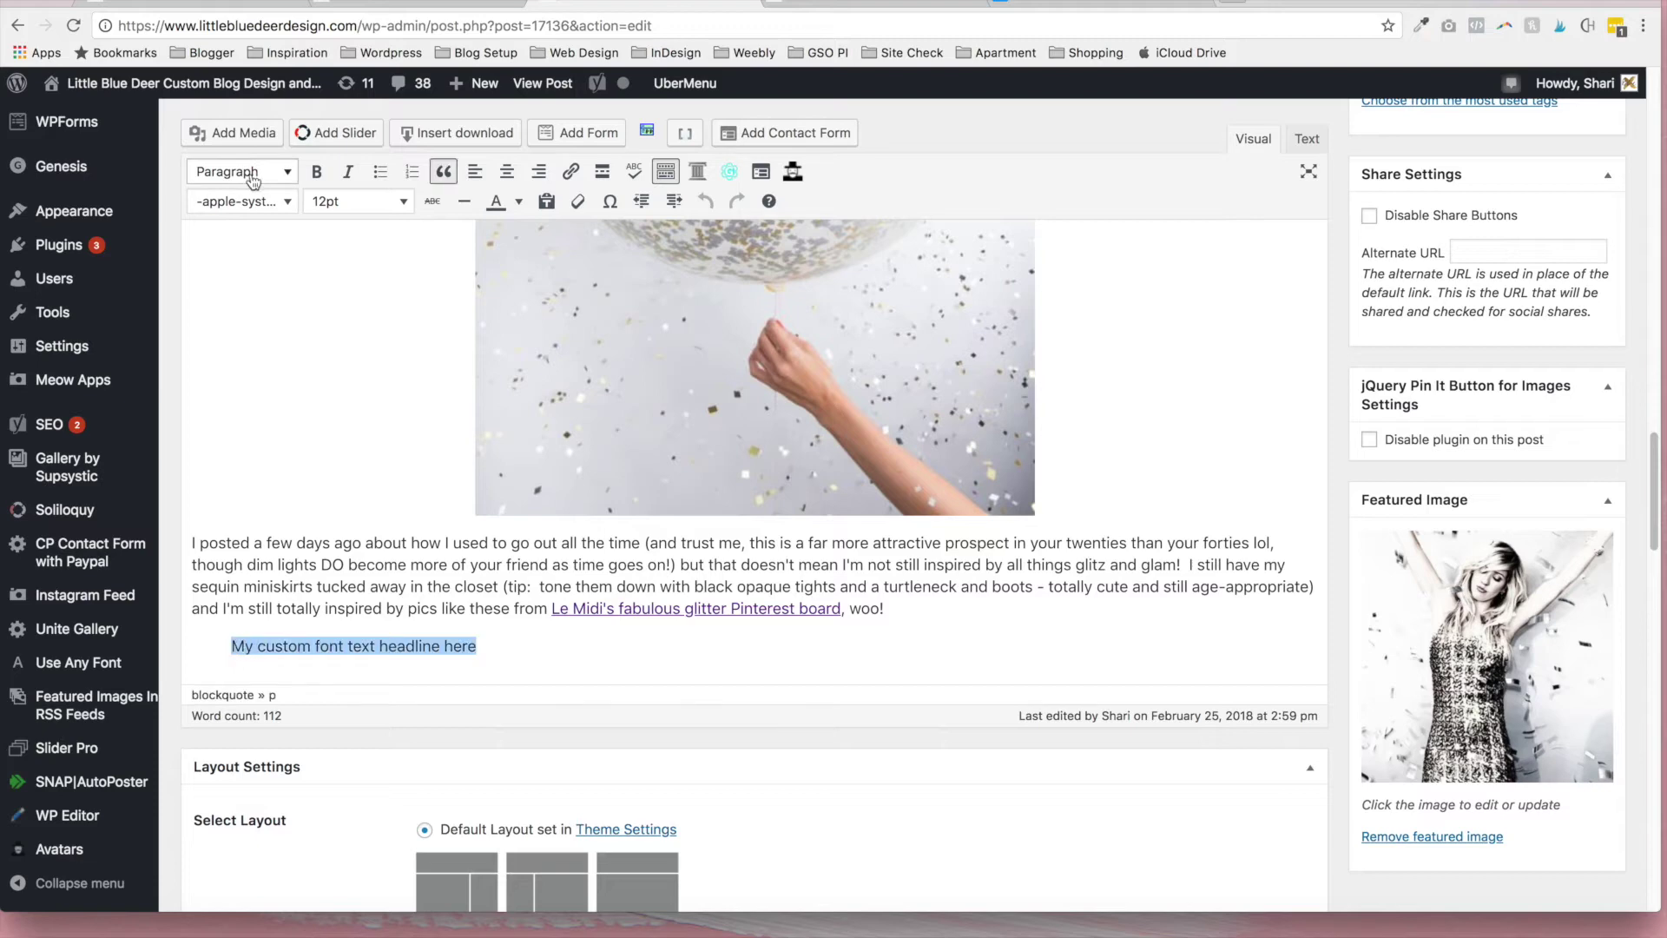
click(191, 6)
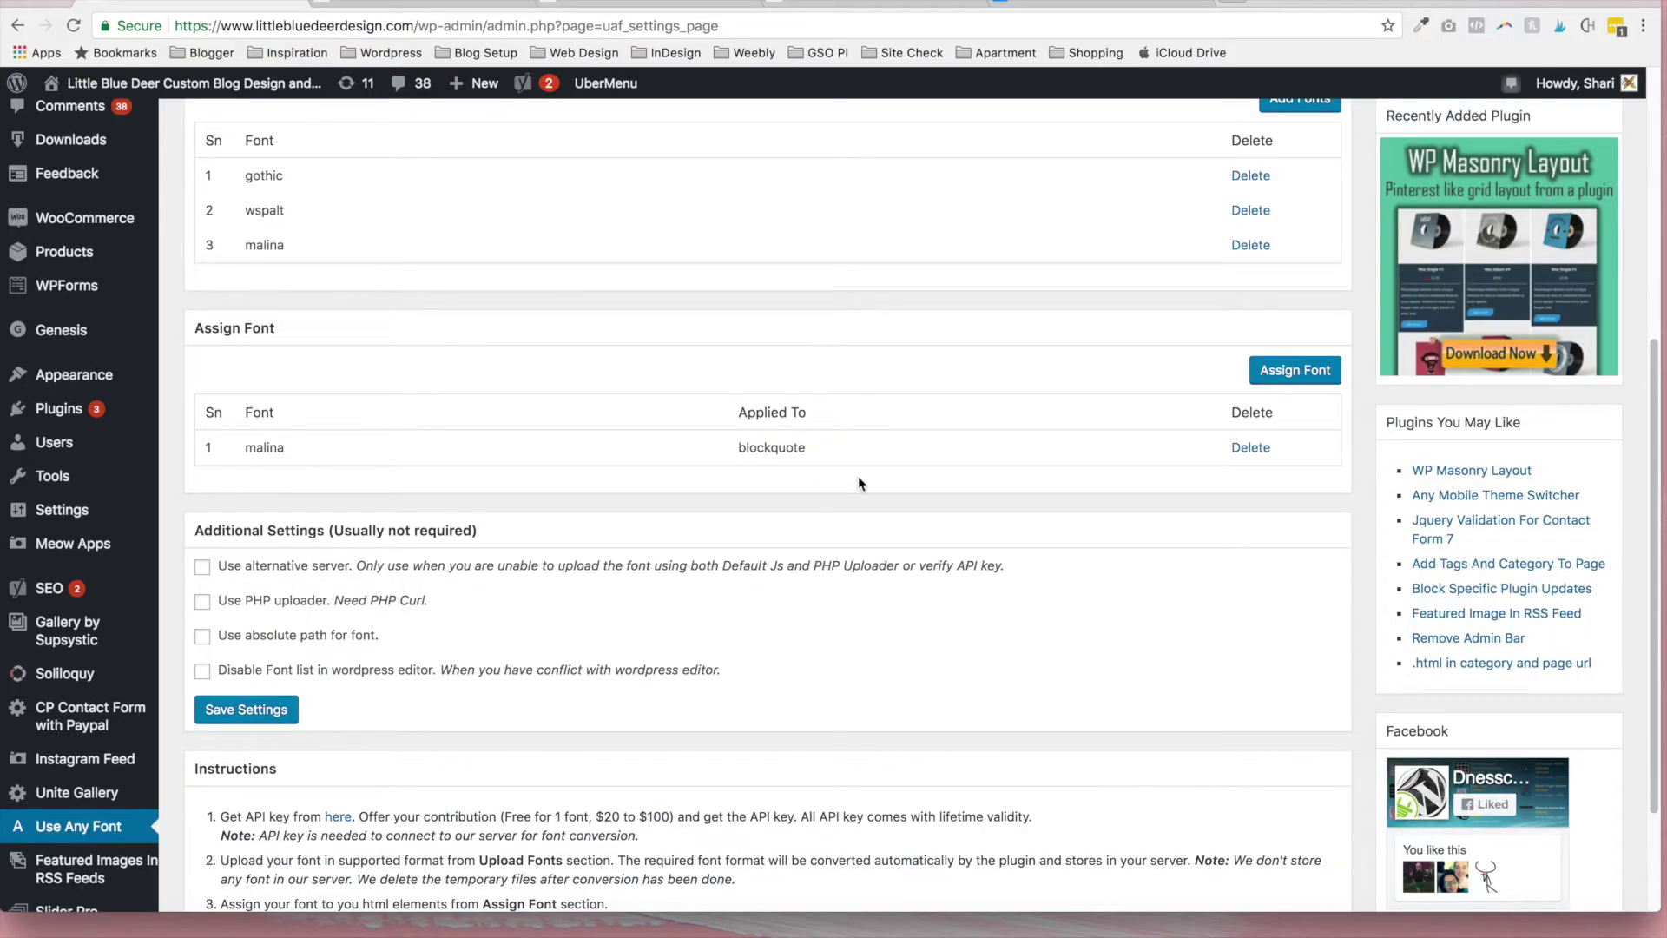
click(1261, 386)
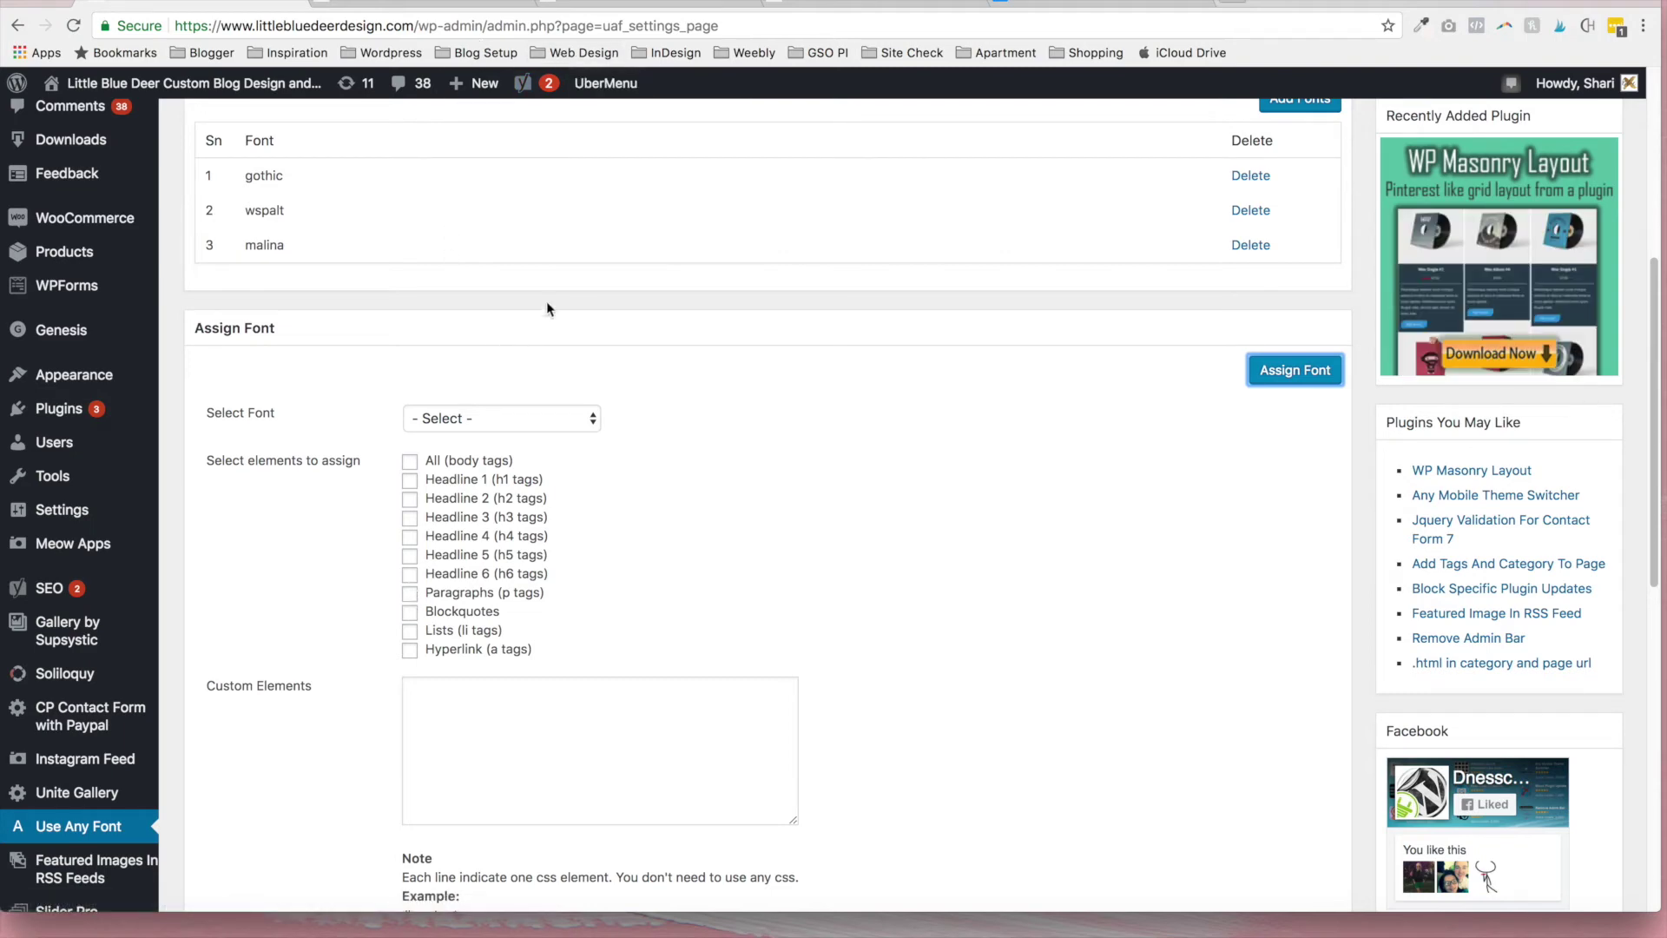
click(604, 3)
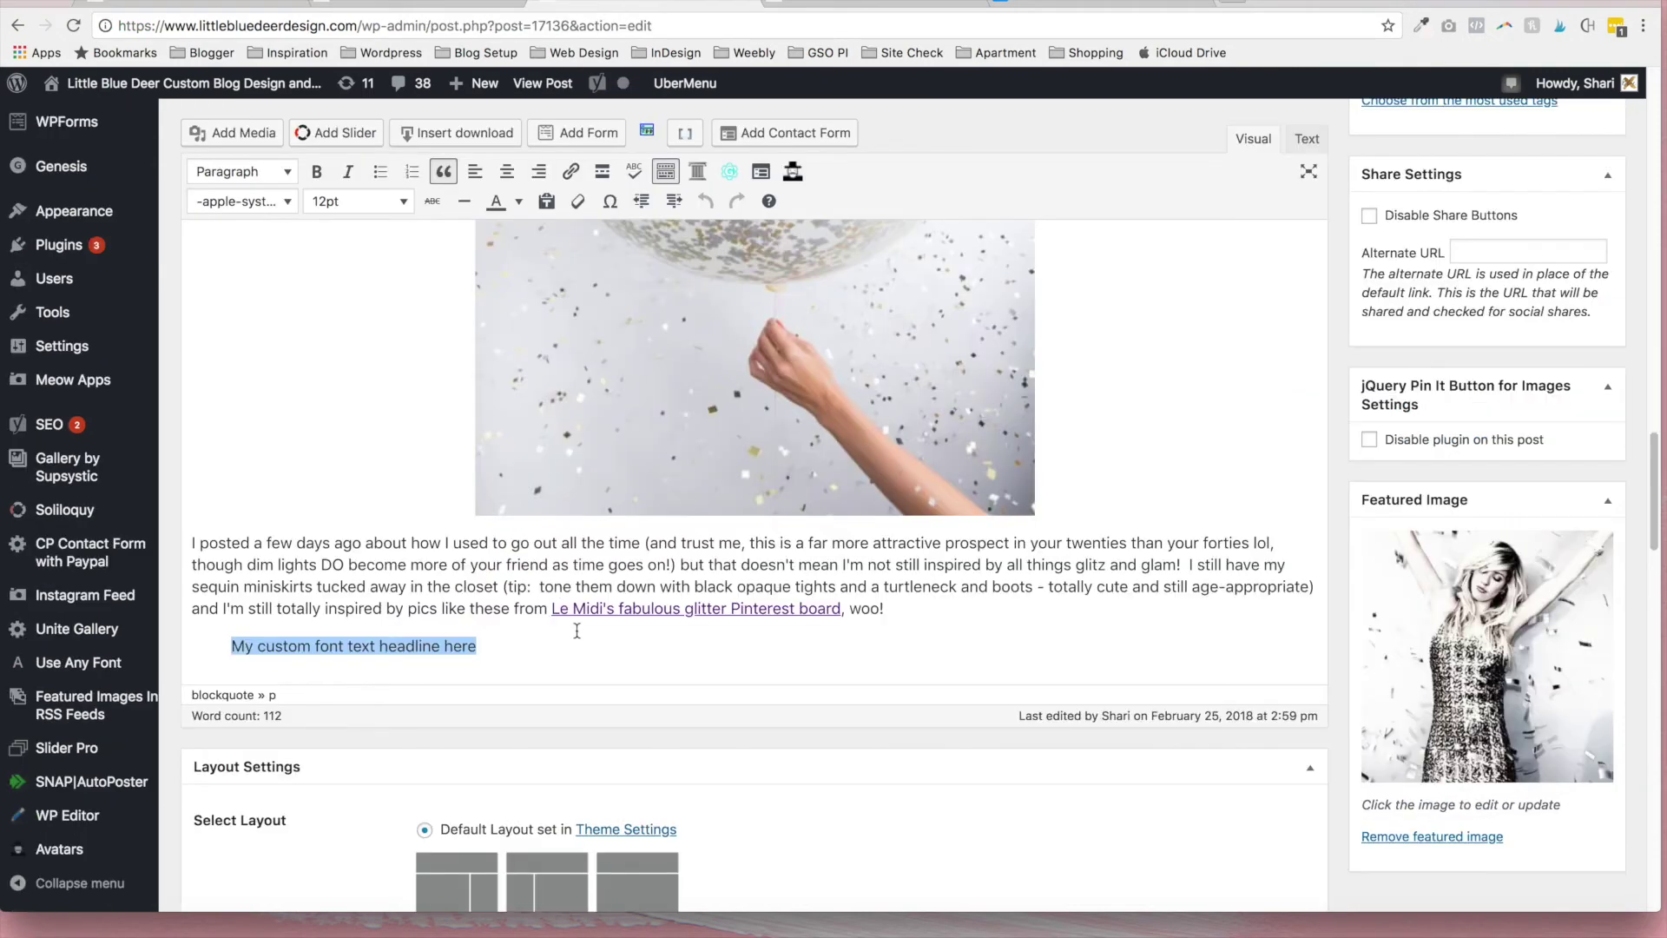
- Set the headline's format to Paragraph, remove its blockquote styling, and bring up the live post again
click(289, 174)
click(256, 215)
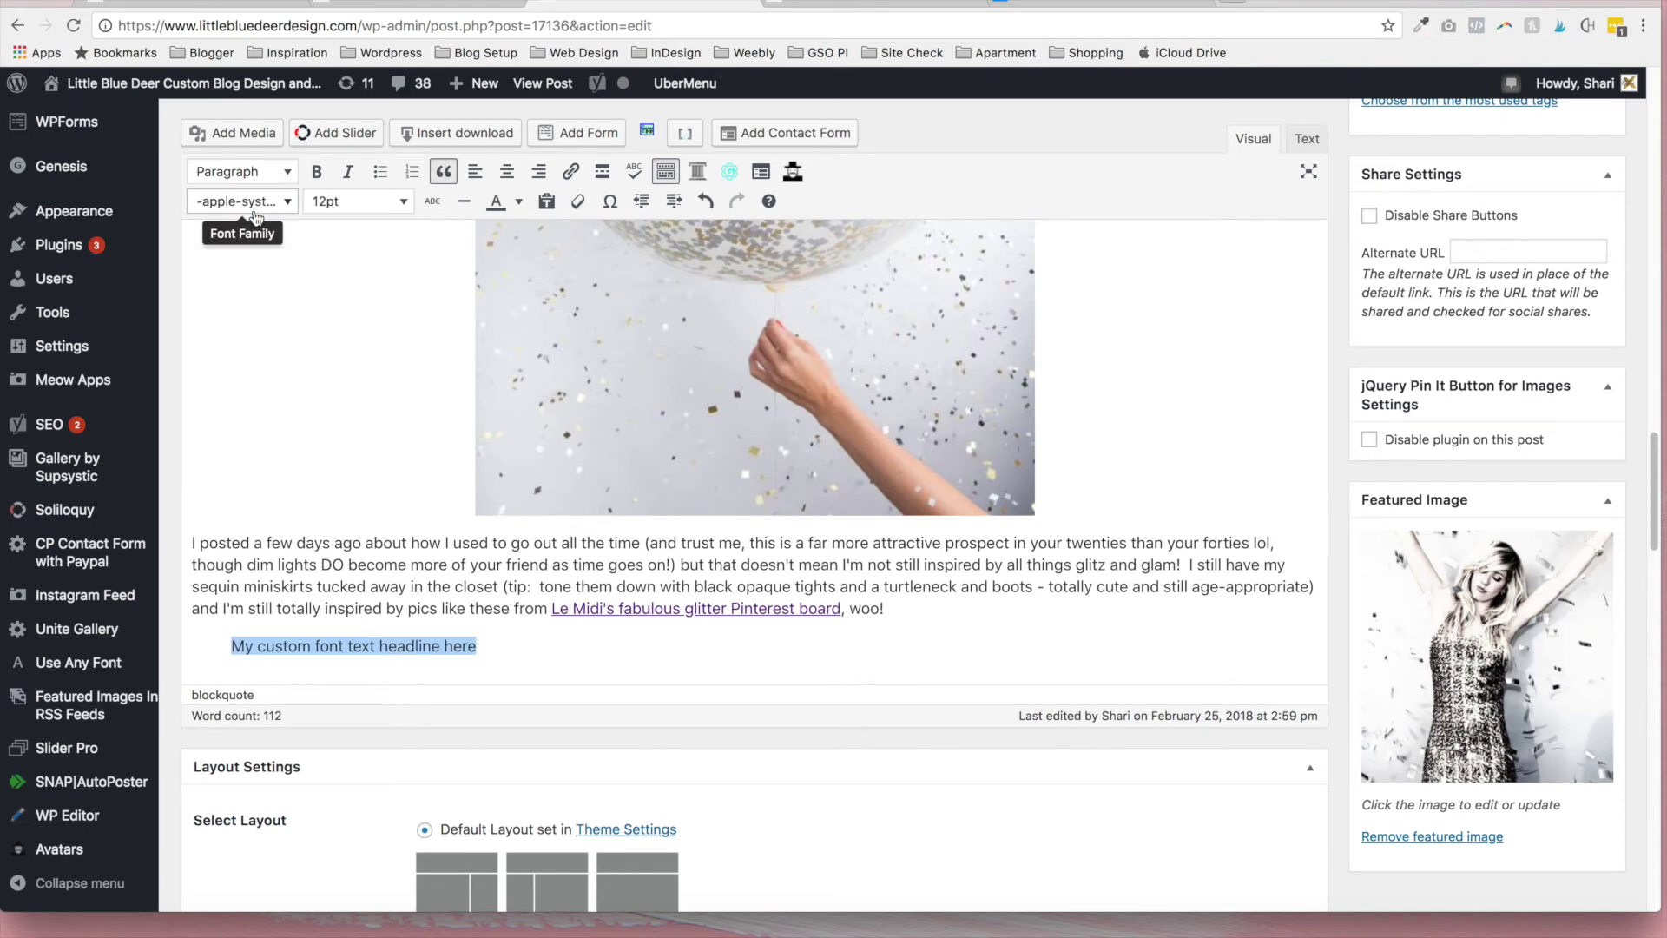
click(444, 171)
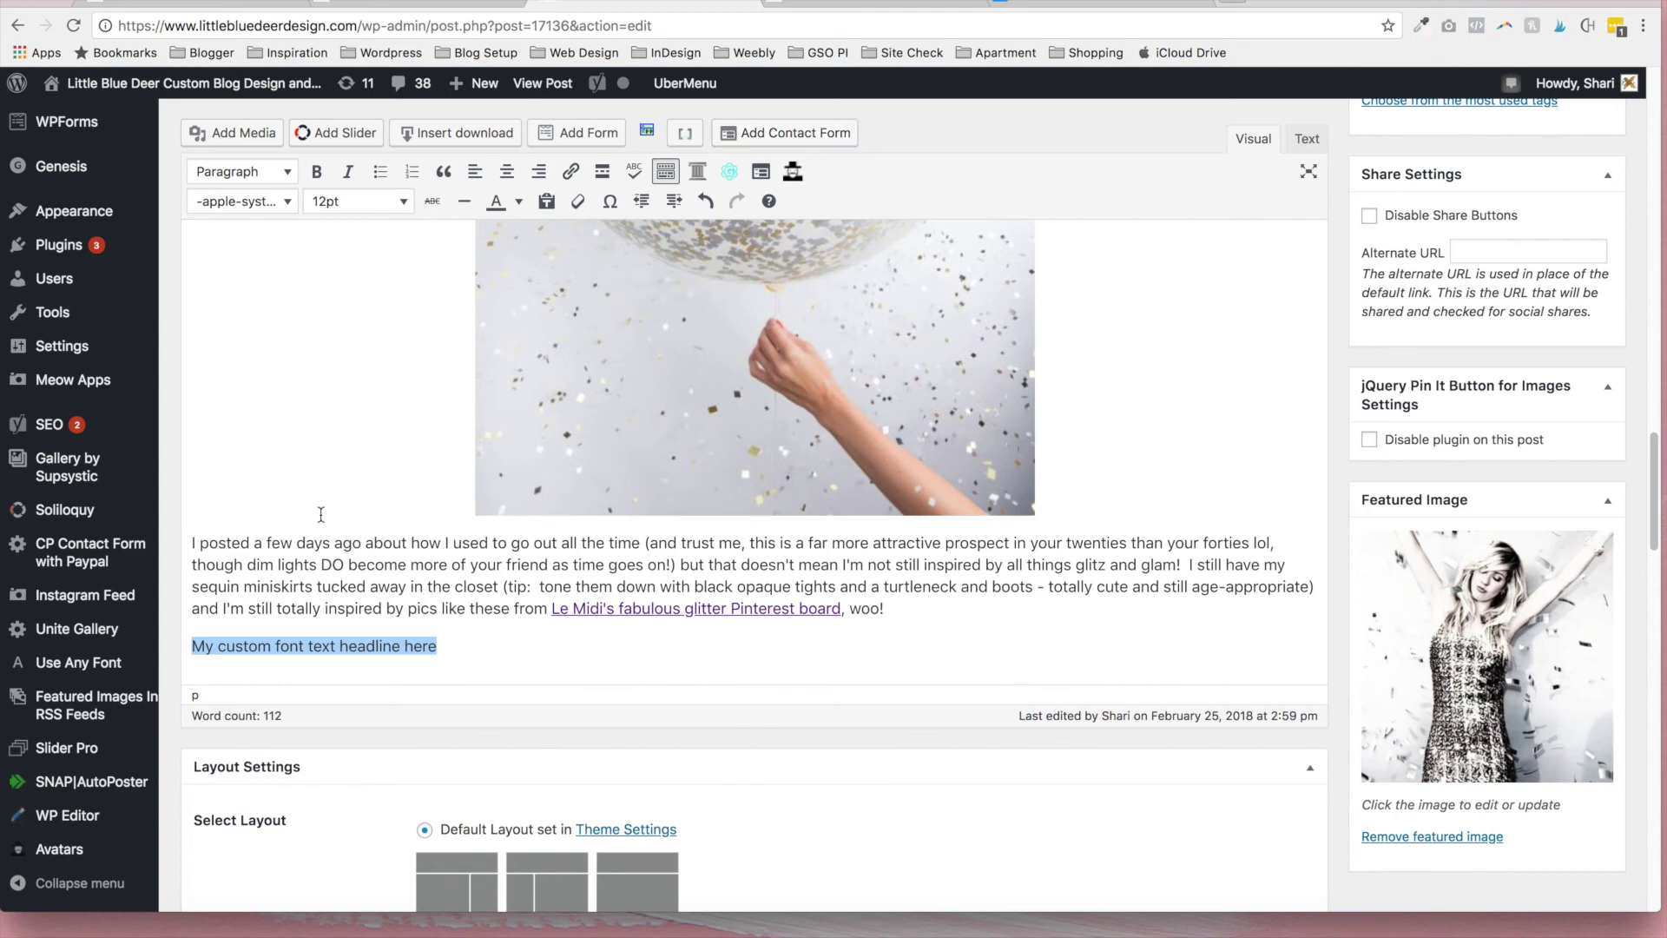
click(830, 2)
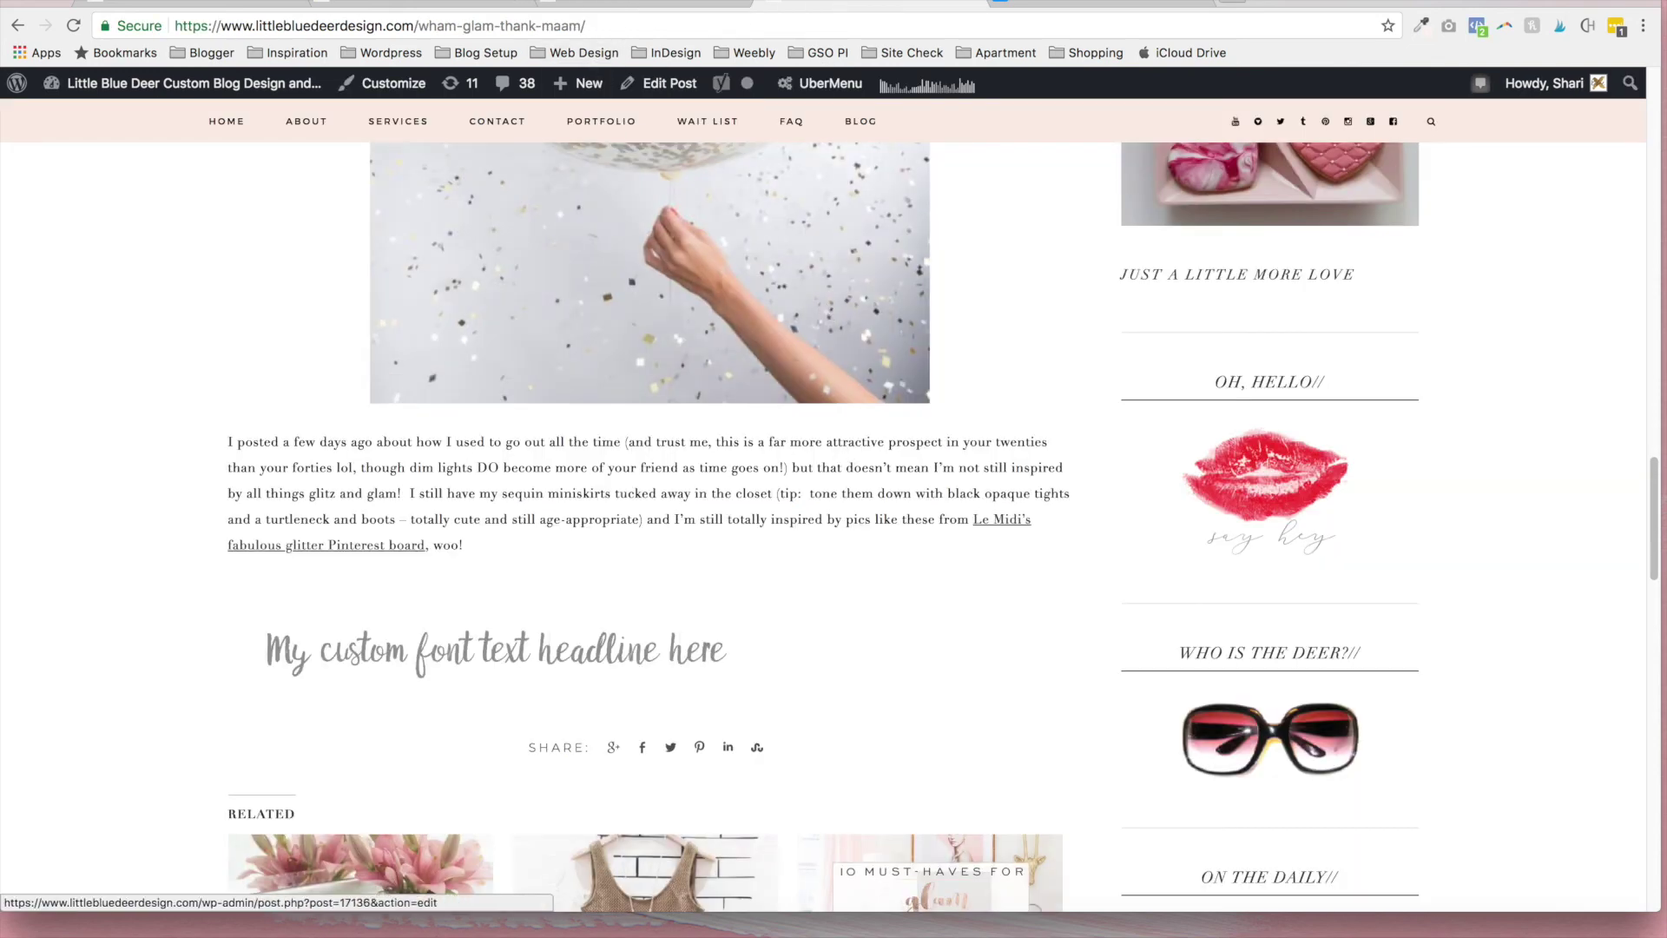